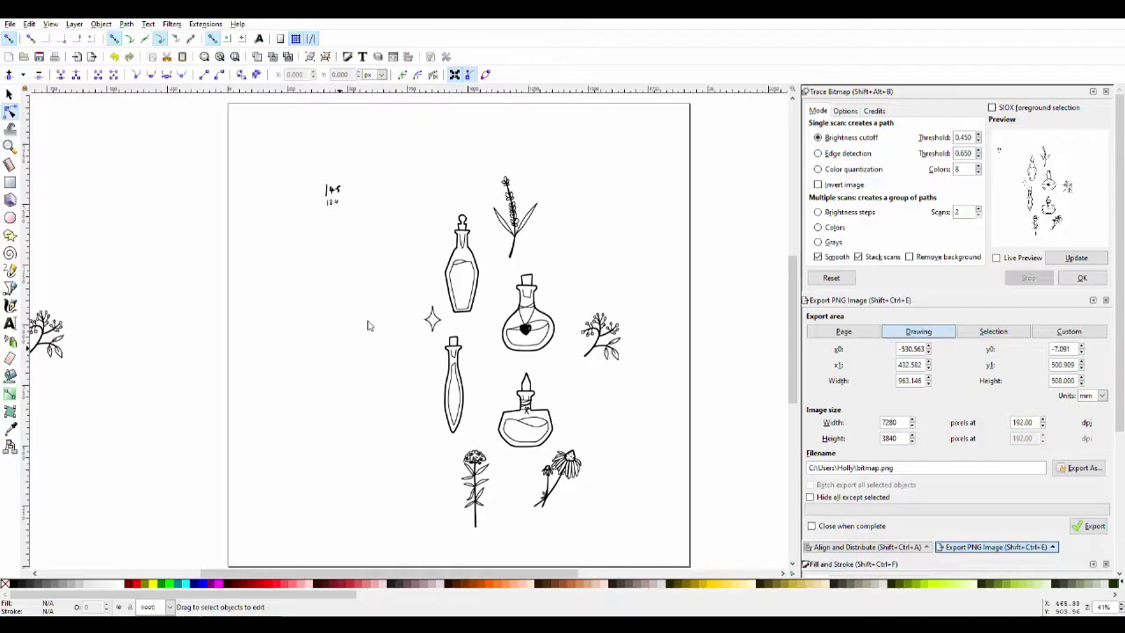
- Inspect the left bottle's path and the small sparkle shape on the canvas
left_click(459, 264)
scroll(615, 228, "up", 10)
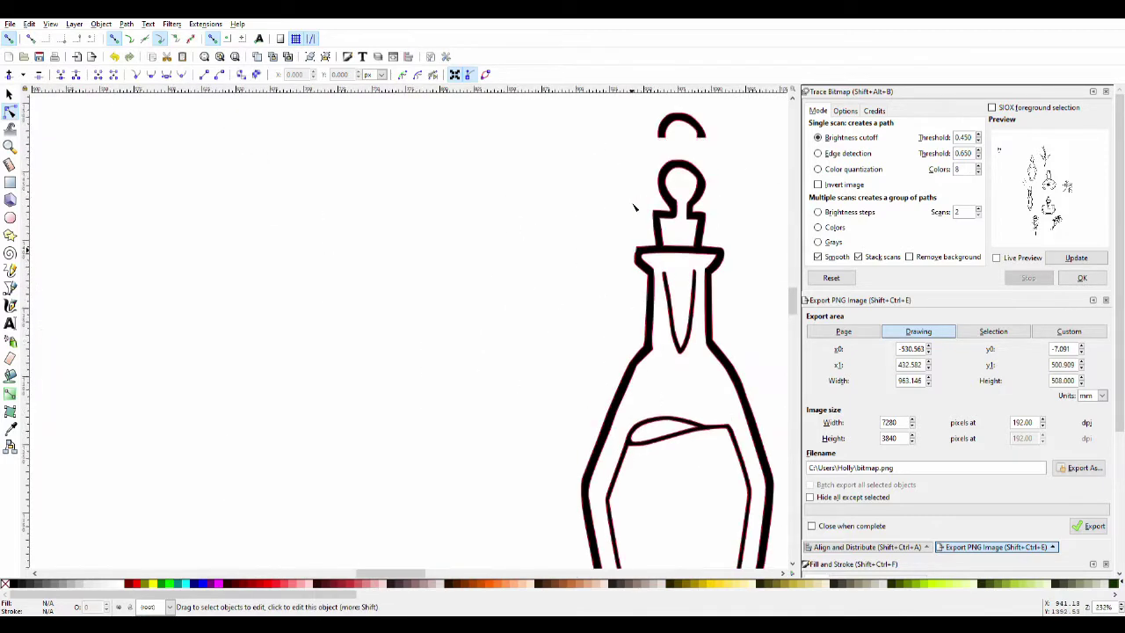
left_click(575, 278)
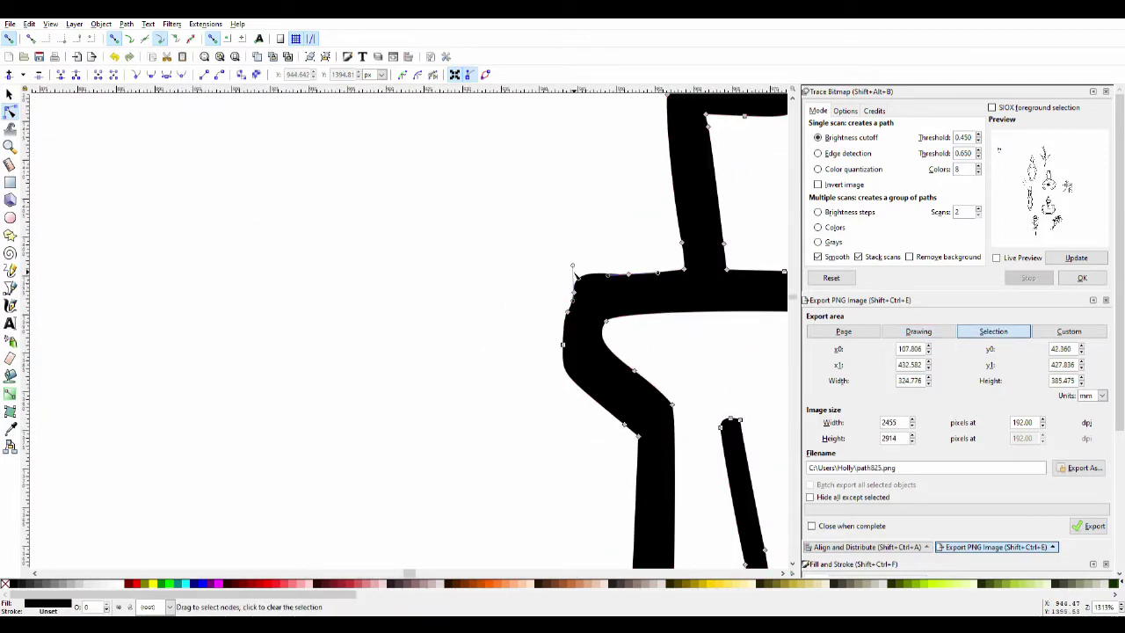
left_click(545, 261)
scroll(551, 244, "down", 7)
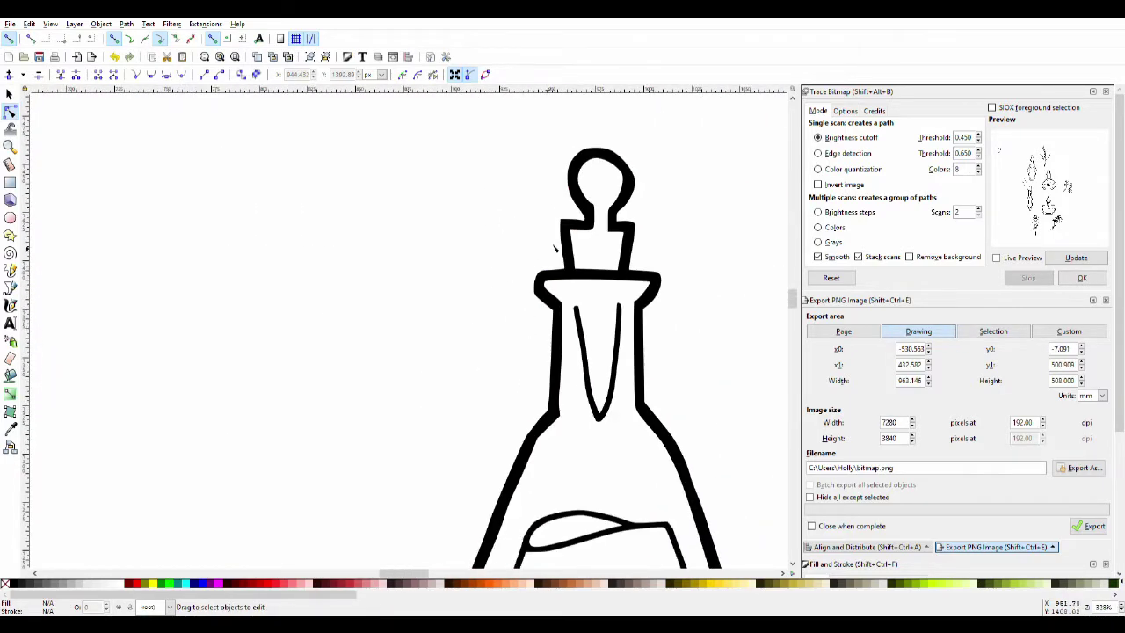
scroll(707, 314, "down", 3)
left_click(395, 262)
scroll(219, 352, "up", 3)
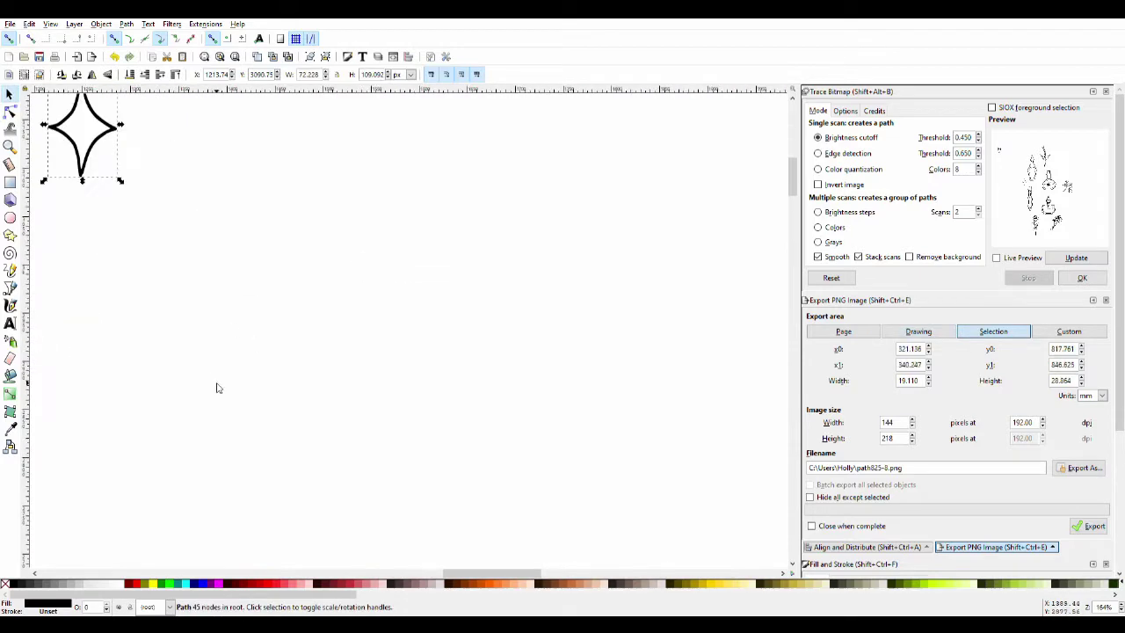
left_click(351, 545)
scroll(361, 518, "down", 2)
scroll(440, 369, "up", 3)
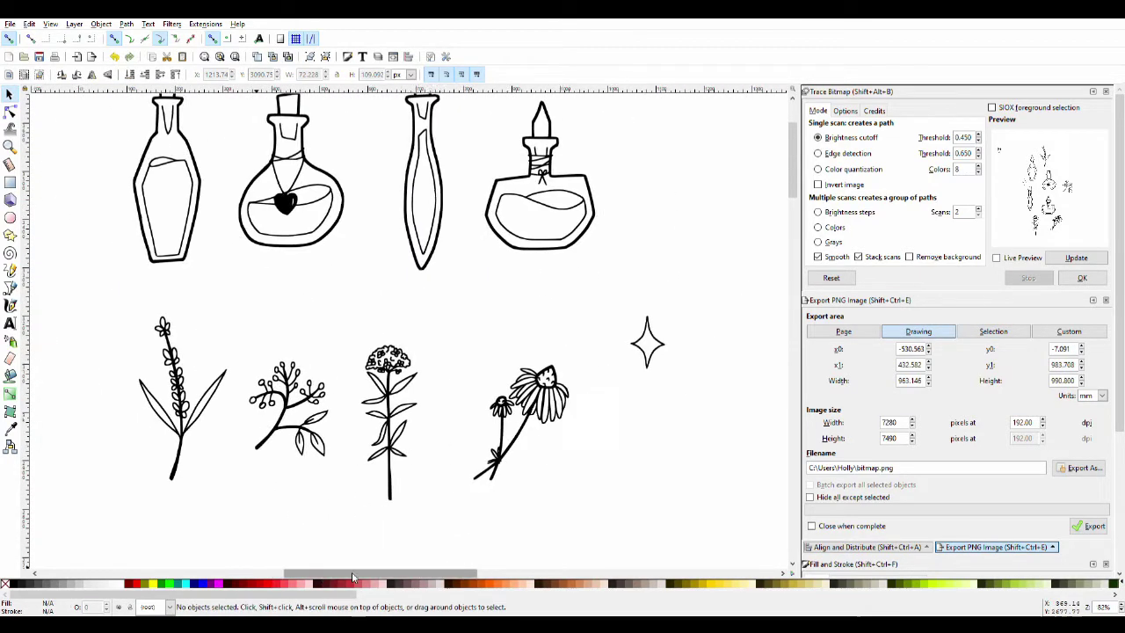
- Examine the sparkle path's nodes with the Node tool
key("n")
left_click(471, 286)
scroll(461, 369, "up", 7)
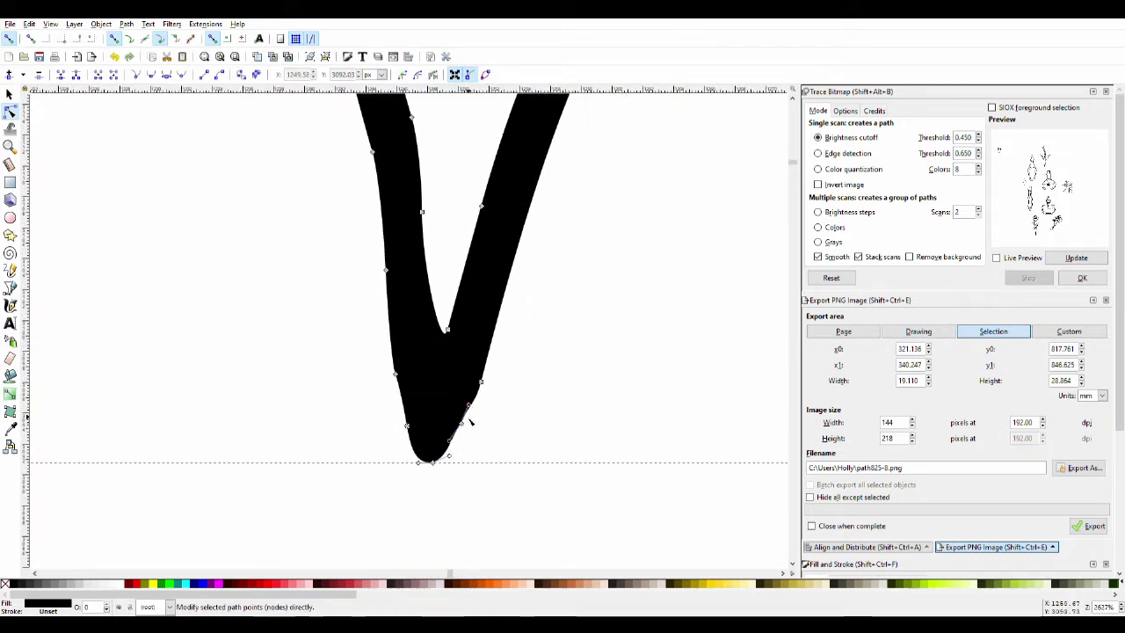
left_click(492, 413)
scroll(469, 334, "down", 5)
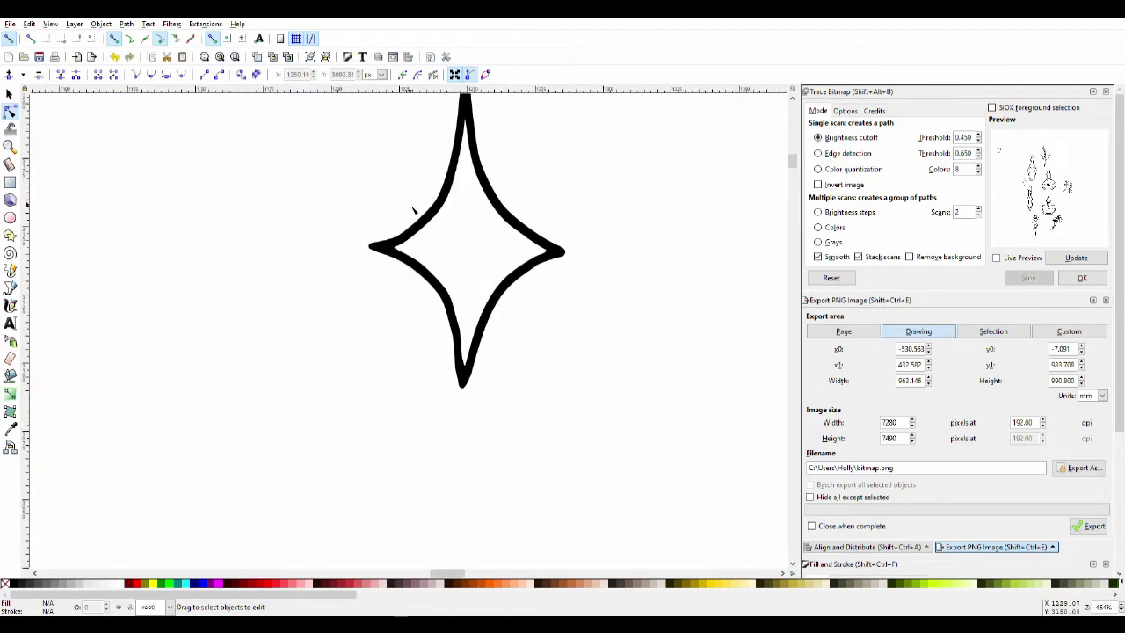
left_click(413, 209)
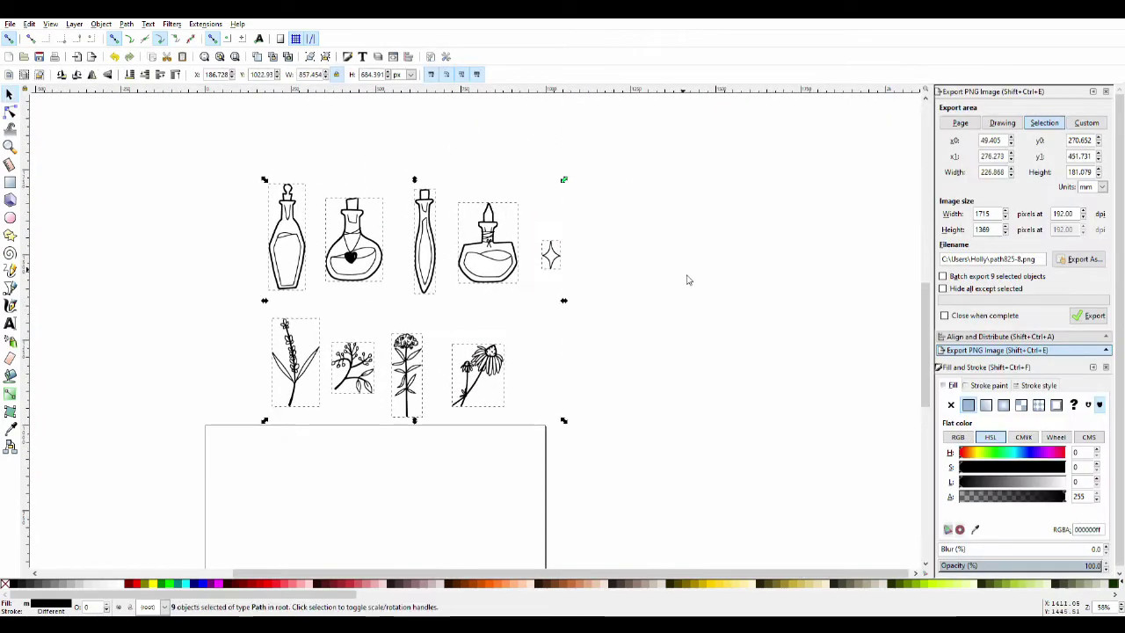
scroll(522, 306, "down", 3)
scroll(461, 437, "up", 1)
- Move the heart, tall and round bottles from the top row onto the page
left_click(413, 305)
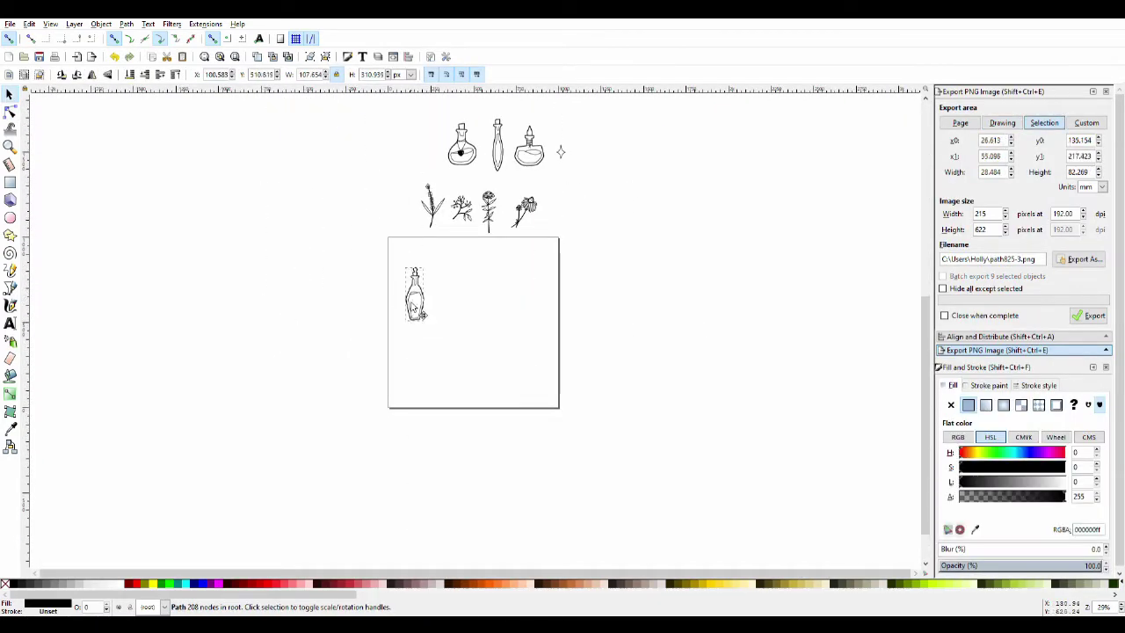
left_click(398, 268)
scroll(440, 313, "up", 1)
scroll(440, 314, "up", 2)
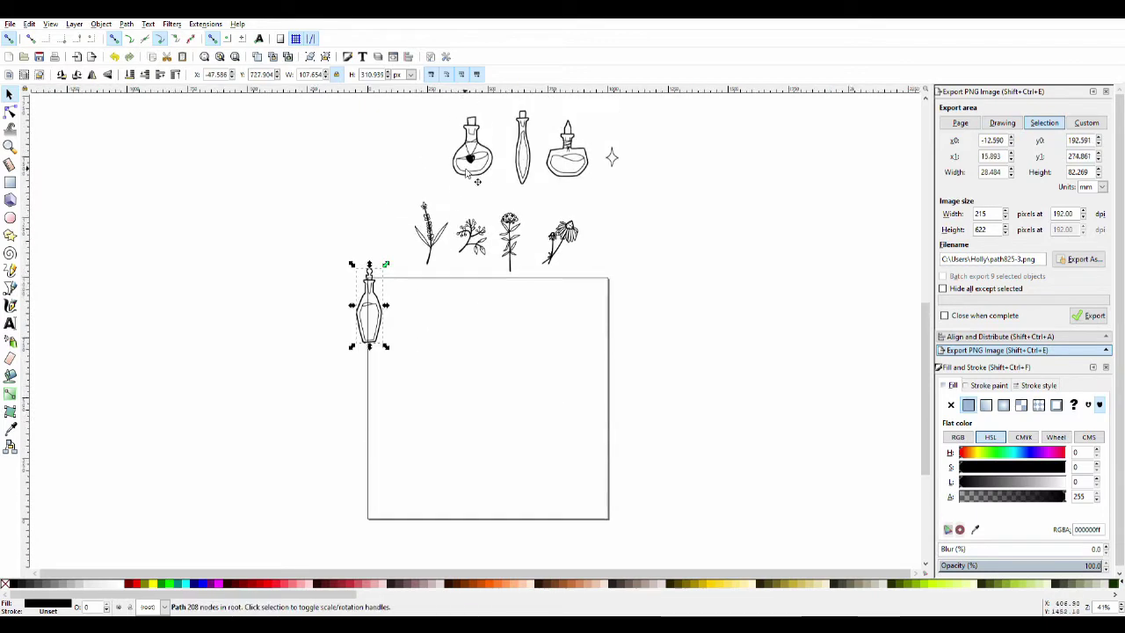
left_click_drag(480, 171, 437, 393)
left_click(440, 387)
left_click_drag(525, 158, 506, 322)
left_click_drag(587, 172, 576, 392)
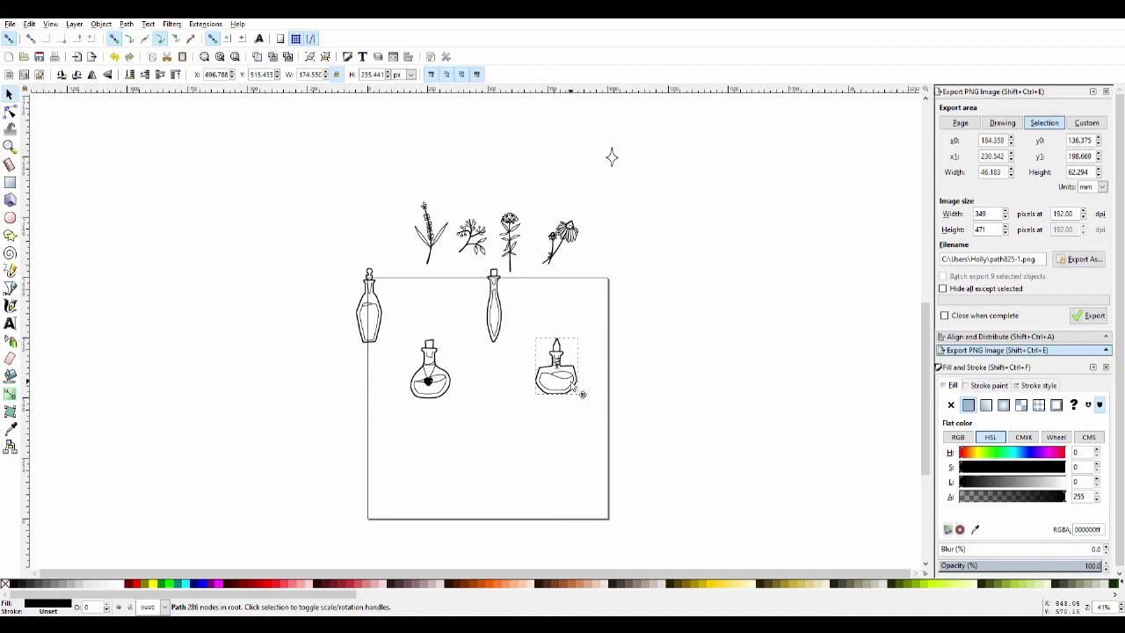
- Select the four herbs and view their nodes, then clear the selection
left_click(583, 398)
mouse_move(430, 246)
left_mouse_down()
mouse_move(461, 409)
mouse_move(479, 397)
mouse_move(430, 245)
left_mouse_up()
left_click(400, 201)
left_click(429, 250)
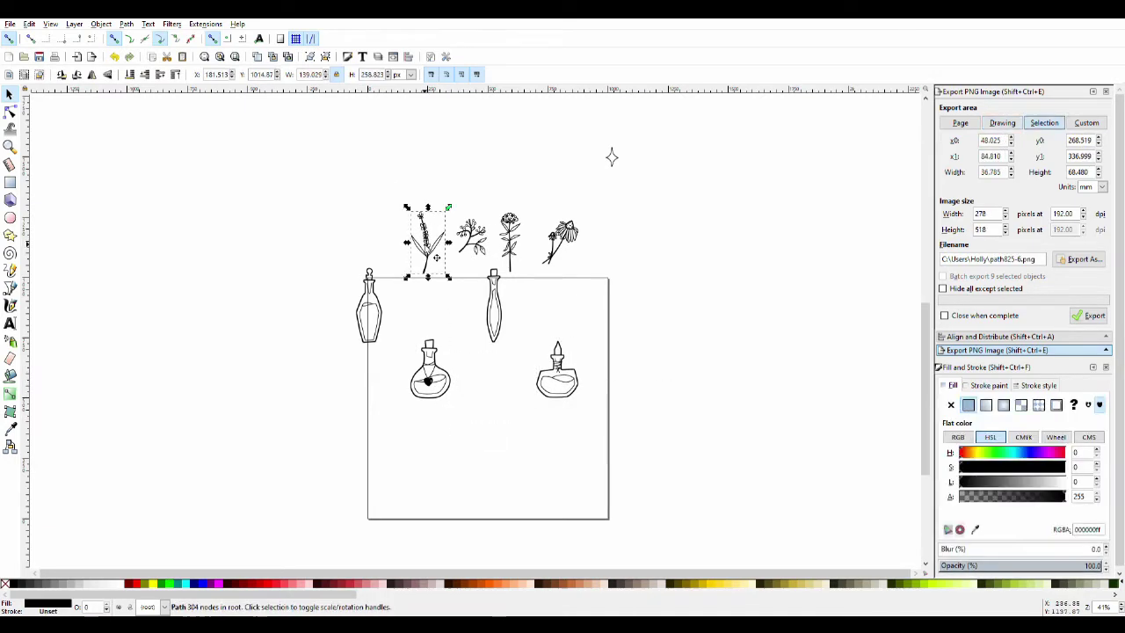
left_click(471, 237, "shift")
left_click(510, 237, "shift")
left_click(562, 246, "shift")
key("n")
left_click(10, 94)
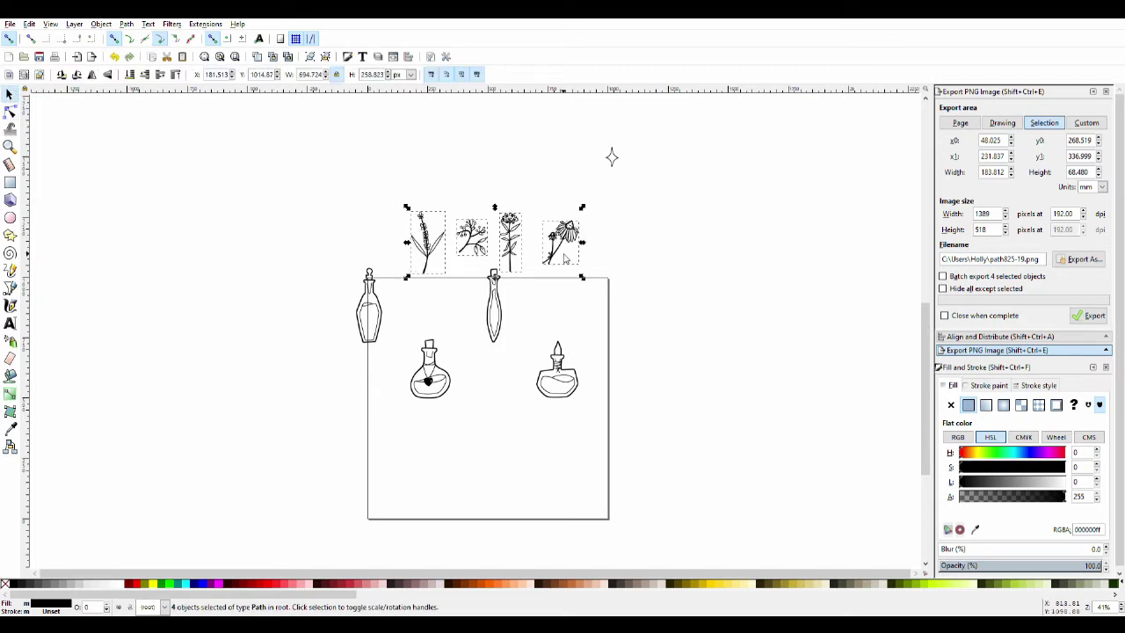
key("Escape")
- Nudge the four-herb row up, duplicate it with Ctrl+D and drag the copy above
left_click(562, 242)
left_click(471, 238, "shift")
left_click(510, 238, "shift")
left_click(410, 248, "shift")
left_click_drag(411, 248, 406, 210)
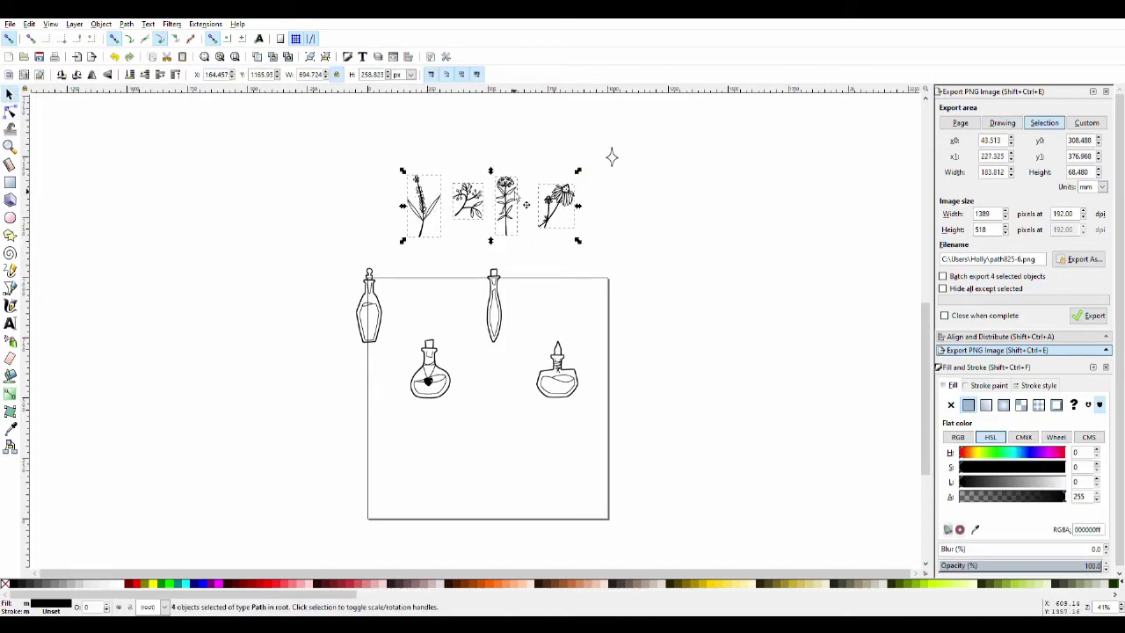
scroll(525, 205, "up", 3)
key("ctrl+d")
left_click_drag(497, 314, 497, 198)
- Place the copied lavender, leafy herb, tilted flower and daisy among the bottles
key("n")
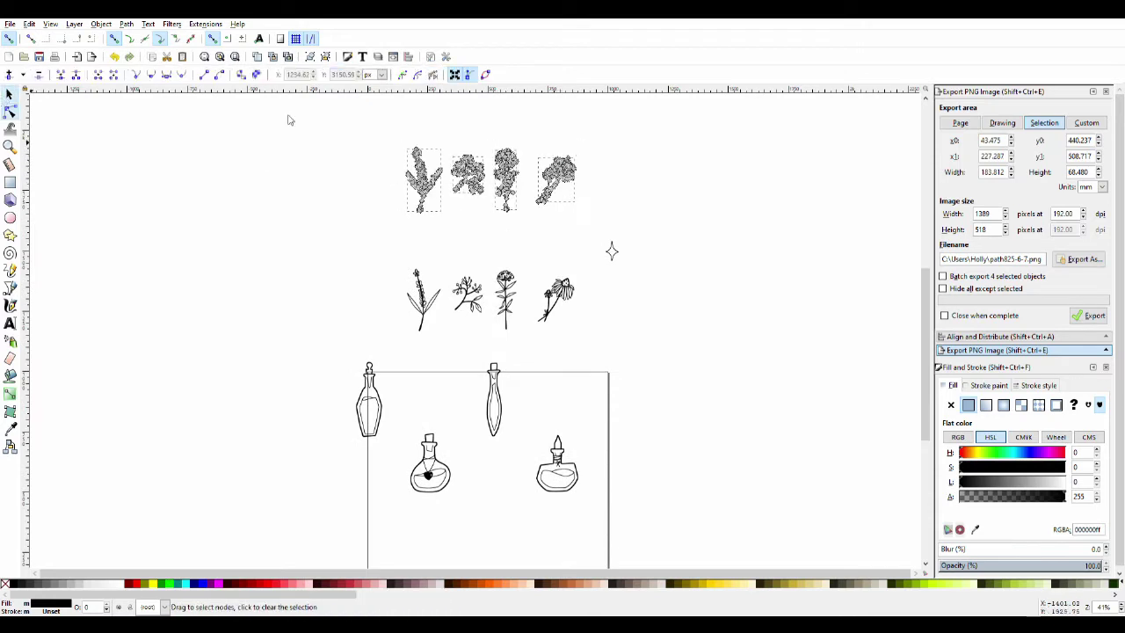
left_click(369, 208)
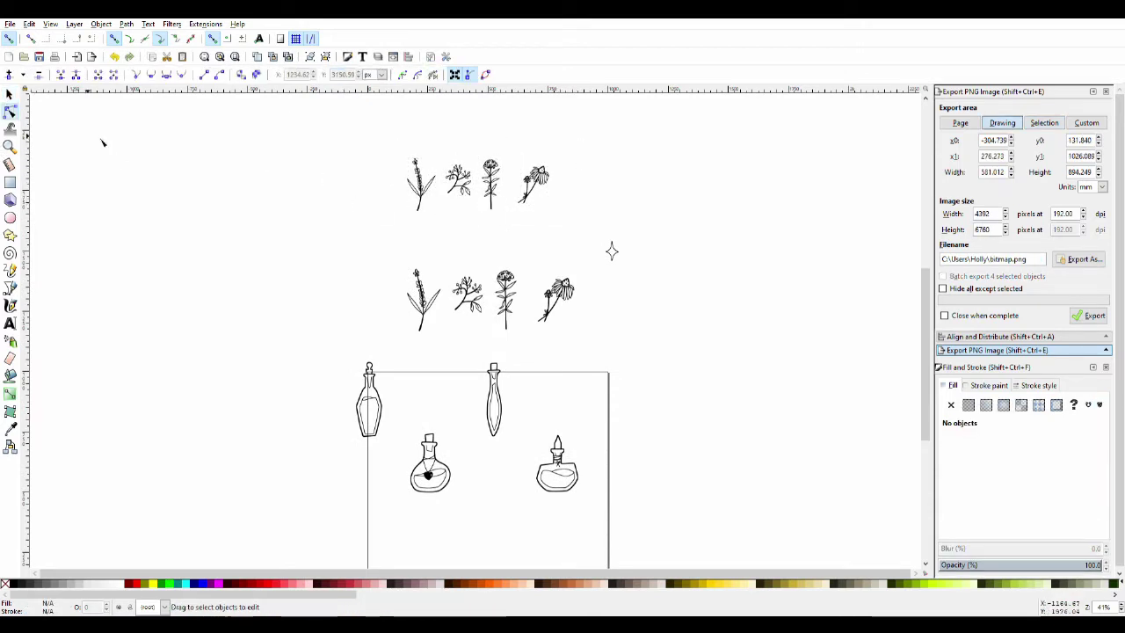
left_click(9, 94)
left_click_drag(423, 198, 432, 411)
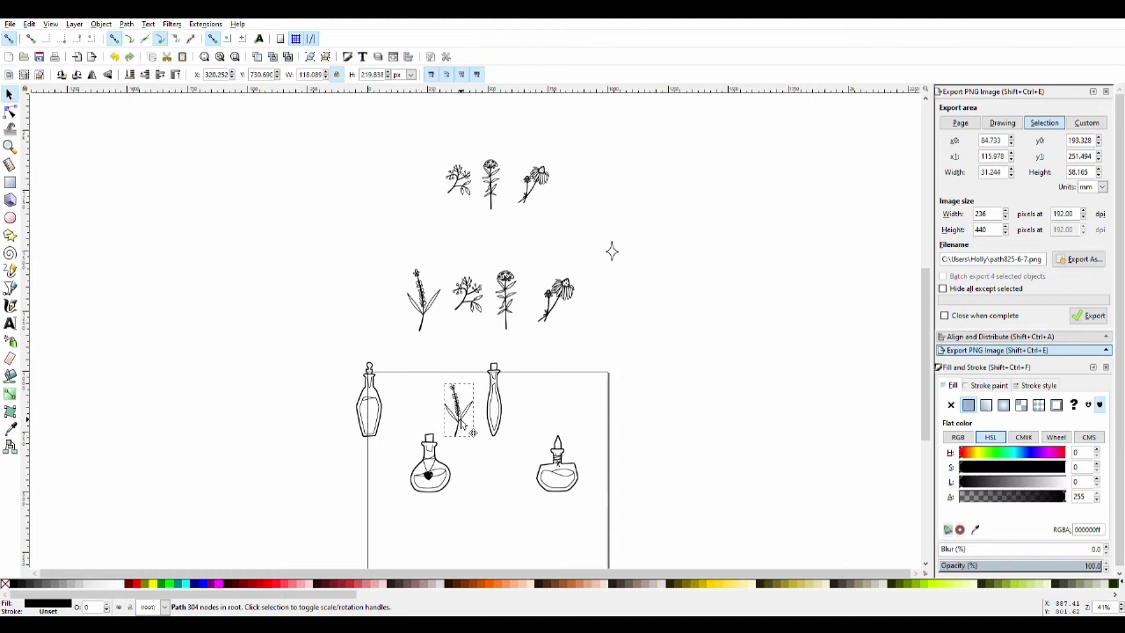
scroll(396, 264, "down", 2)
left_click(459, 114)
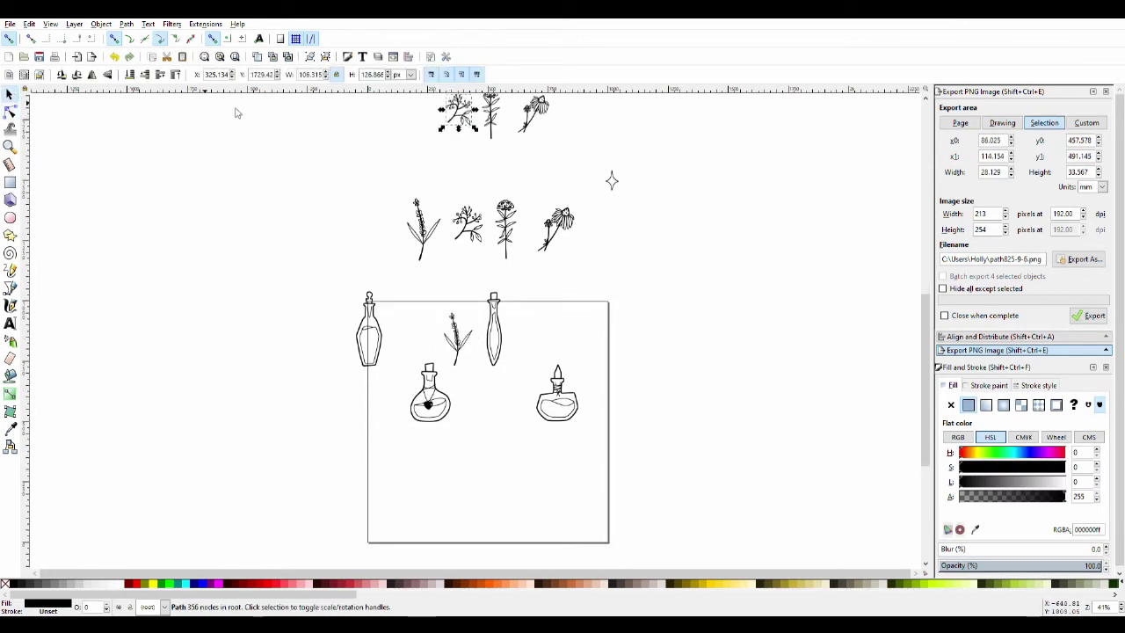
left_click_drag(462, 122, 403, 370)
left_click_drag(491, 133, 527, 392)
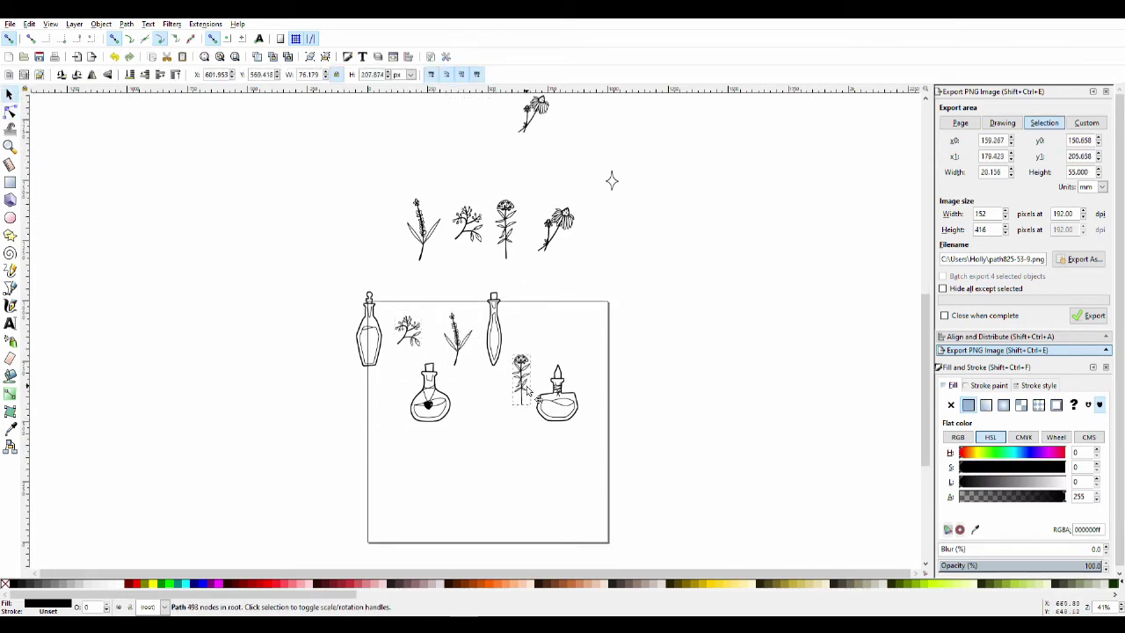
left_click(543, 375)
left_click_drag(545, 323, 554, 335)
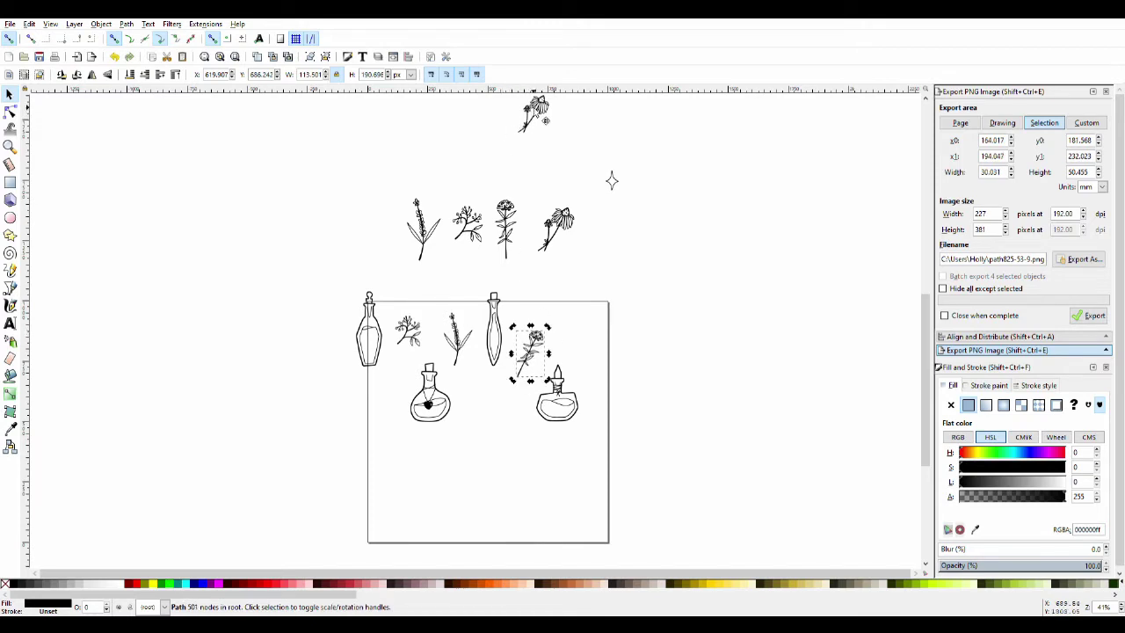
left_click_drag(545, 120, 508, 404)
- Move the lavender and daisy aside to the upper left and pick out the tall bottle
left_click(456, 338, "shift")
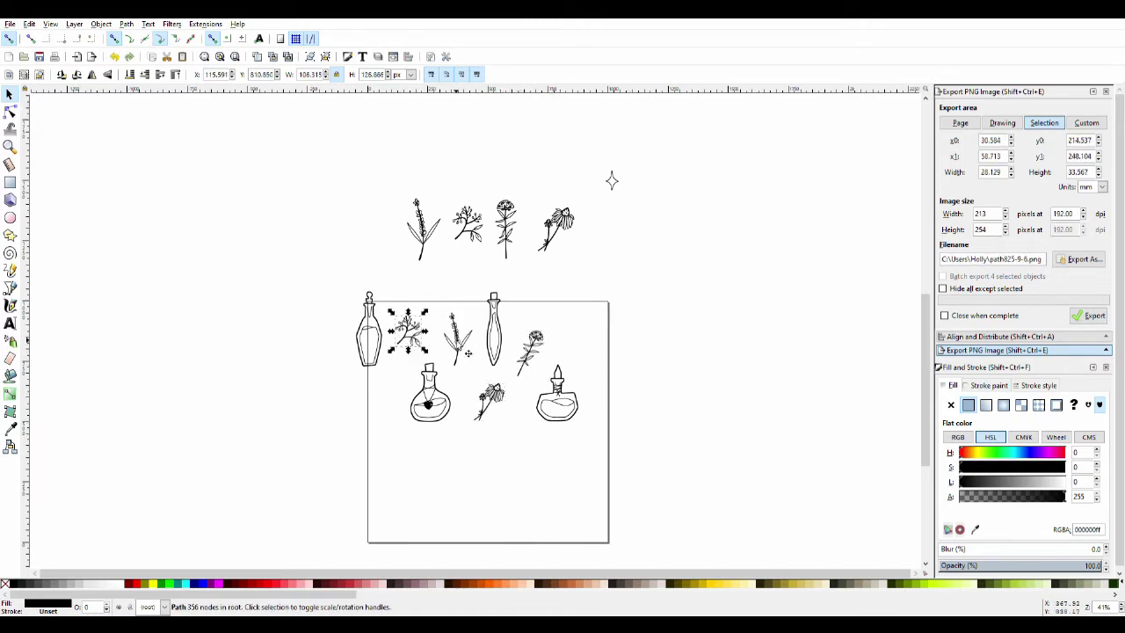
left_click_drag(417, 344, 210, 232)
left_click(316, 354)
scroll(384, 351, "up", 1)
scroll(381, 351, "down", 1)
left_click(599, 290)
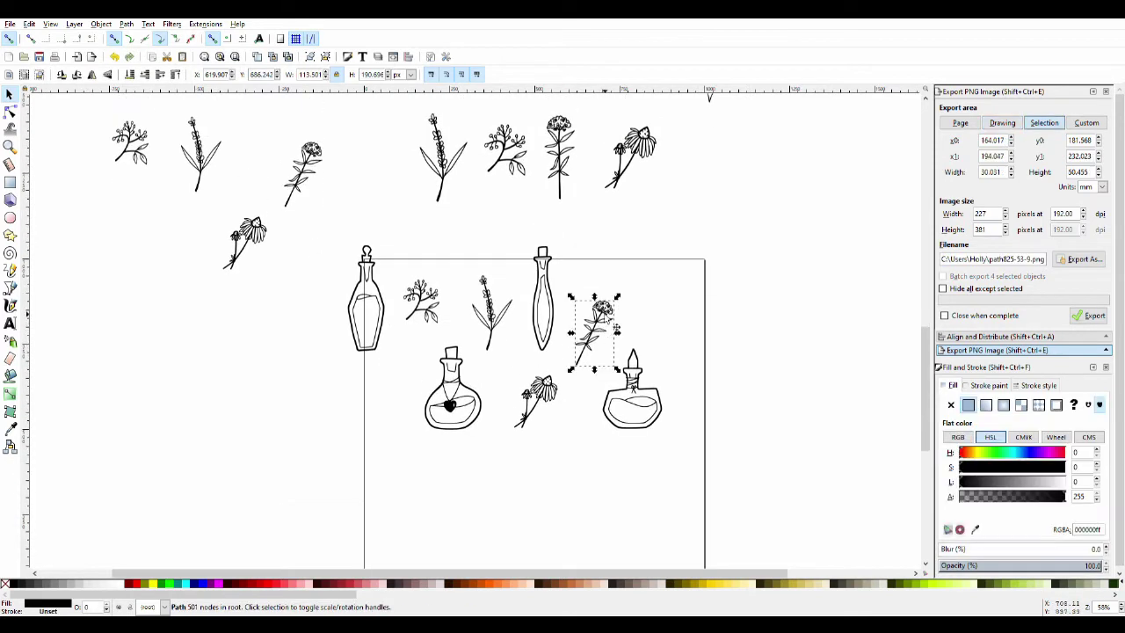
left_click(503, 327)
left_click(535, 274)
left_click(297, 267)
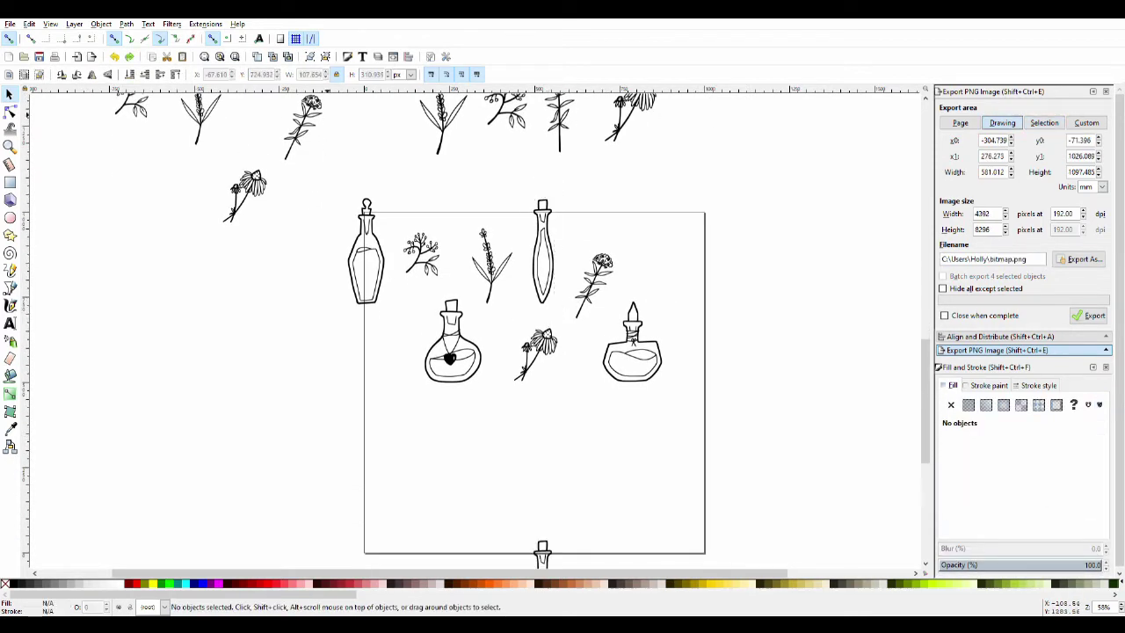
- Duplicate the edge bottles and repeat them at the bottom and right page edges
left_click(360, 275)
key("ctrl+d")
key("Escape")
left_click(363, 264)
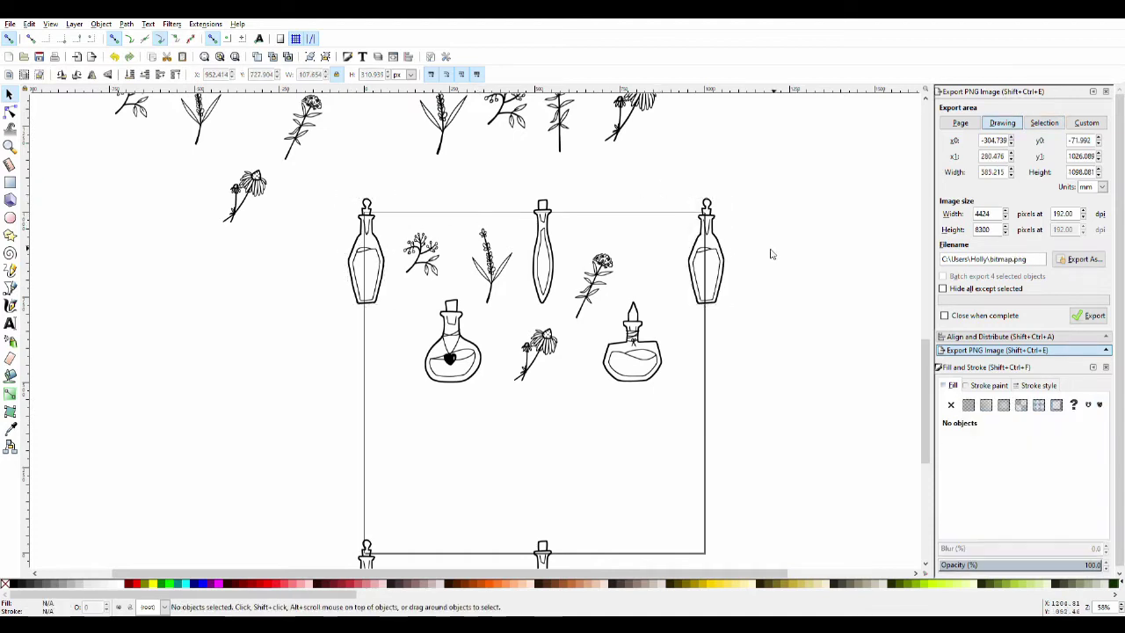
scroll(771, 252, "down", 2)
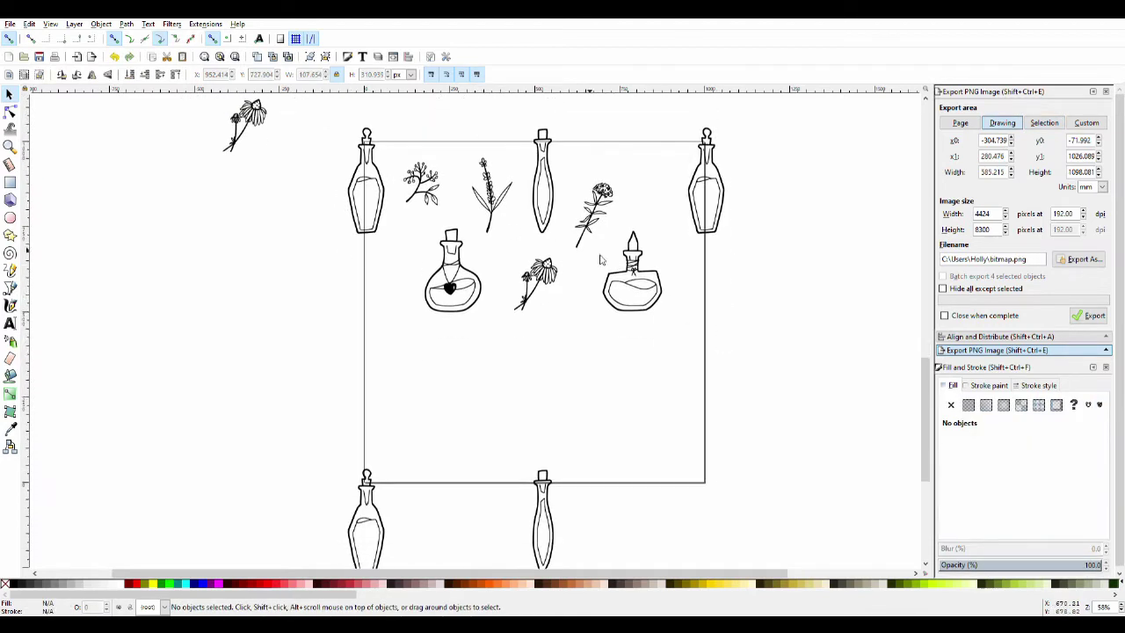
key("minus")
- Draw a page-sized rectangle, send it to the back, and fill it dark purple
key("r")
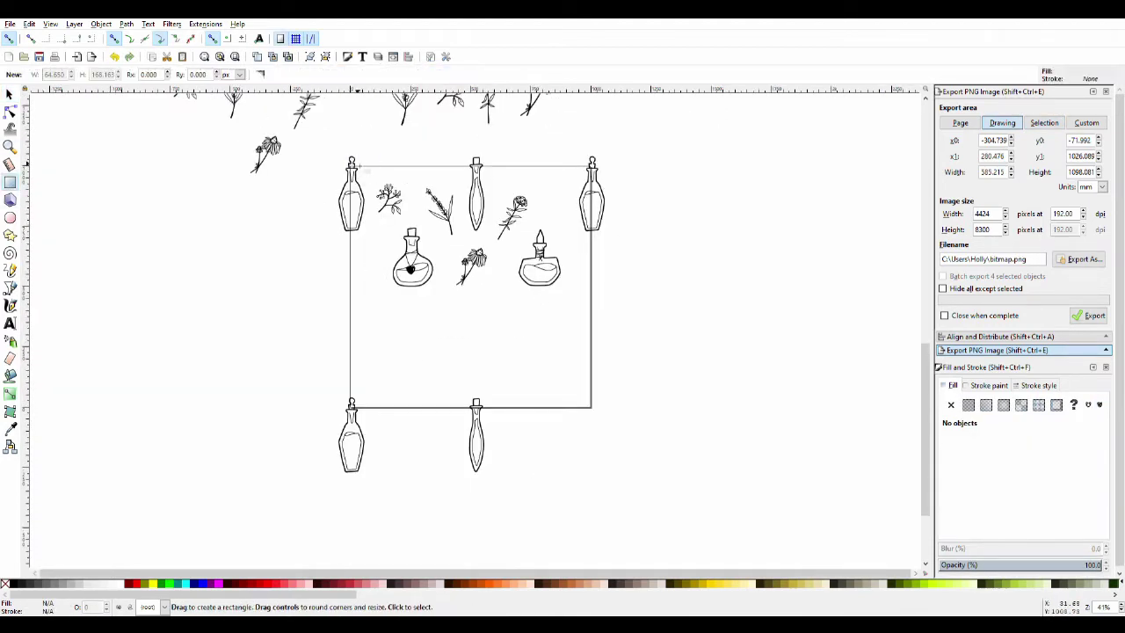
left_click_drag(352, 165, 590, 407)
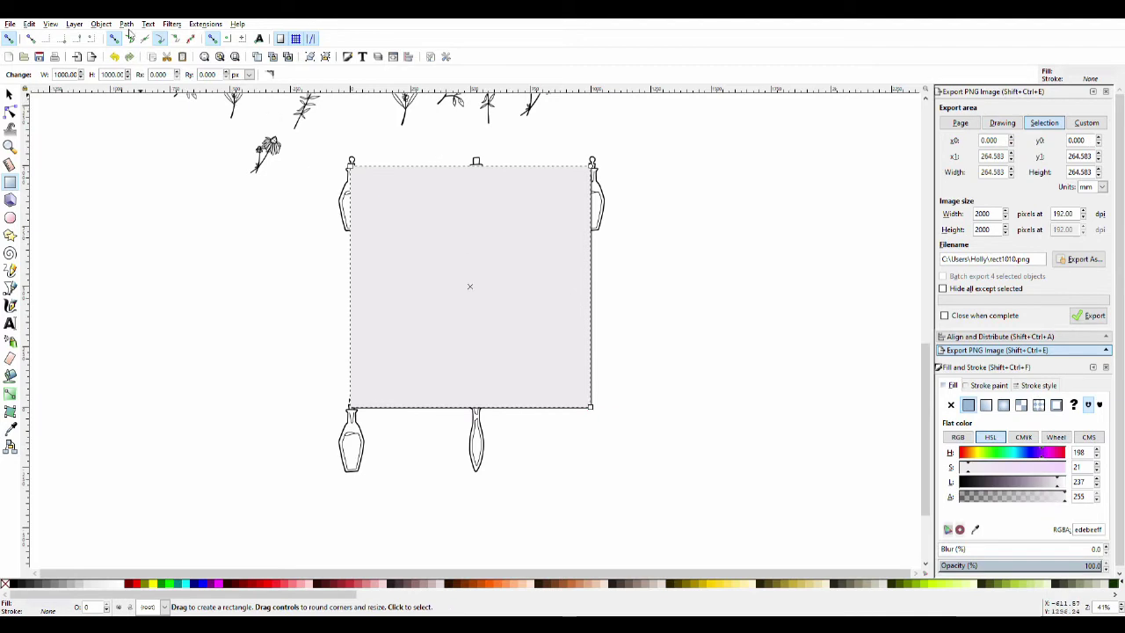
key("s")
key("End")
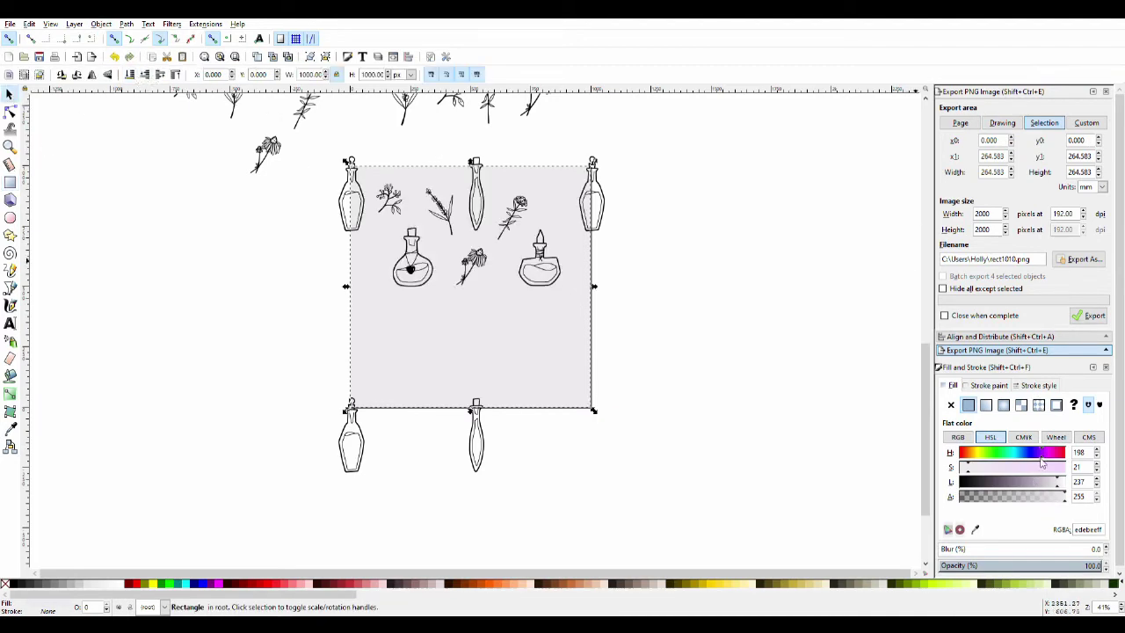
left_click_drag(1049, 470, 1011, 472)
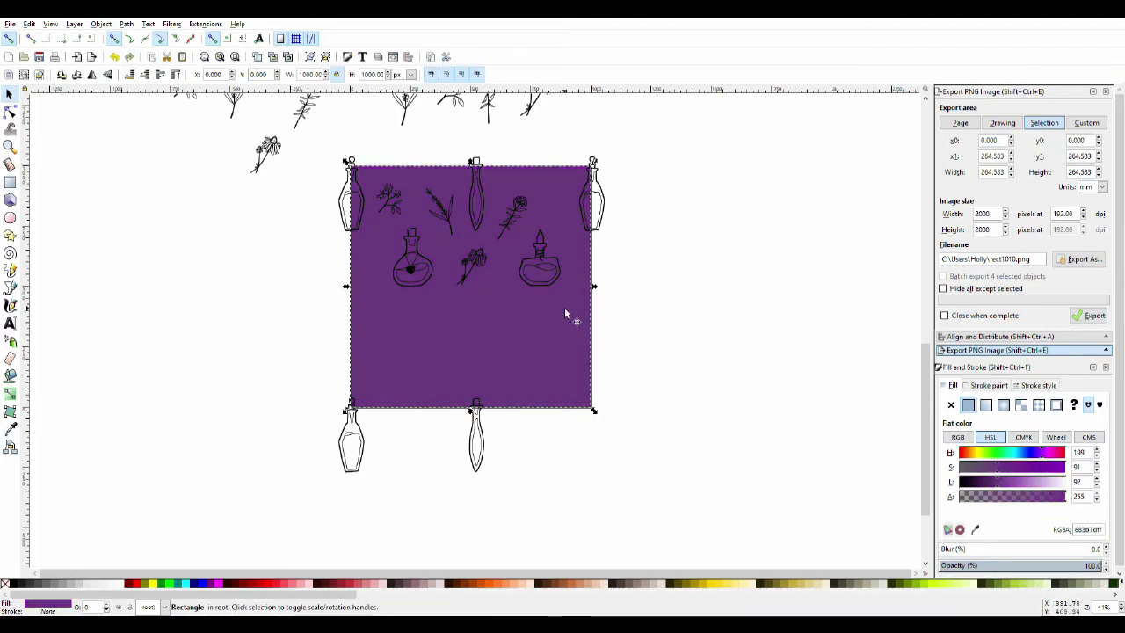
scroll(565, 314, "up", 2)
scroll(504, 334, "down", 4)
- Recolour the bottle and herb drawings on the square white
left_click_drag(119, 123, 349, 422)
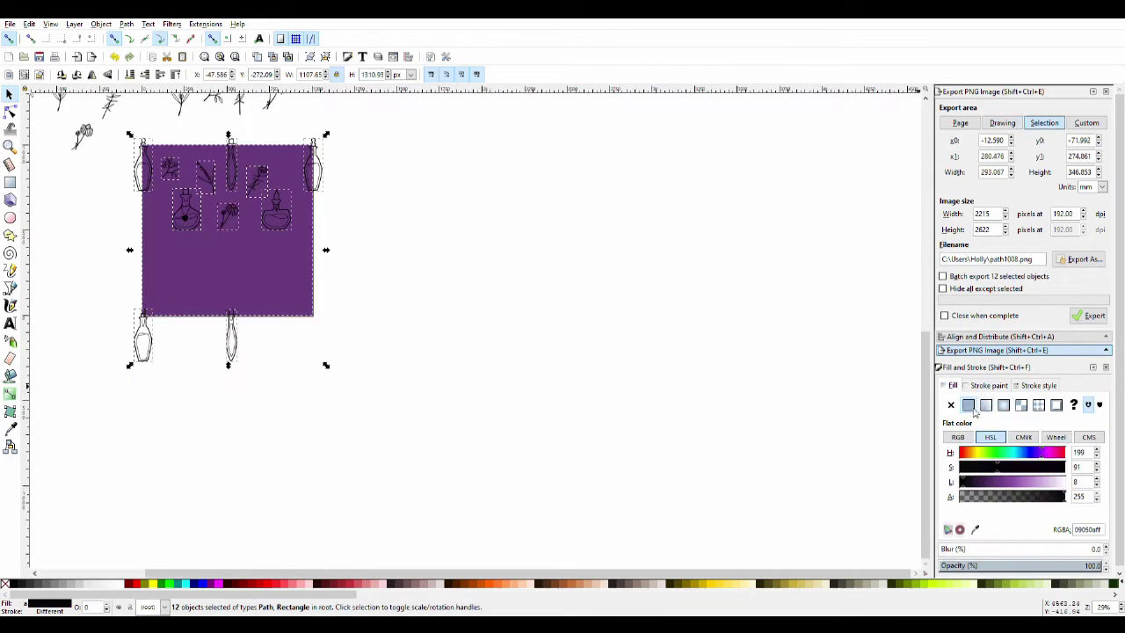
left_click(257, 281, "shift")
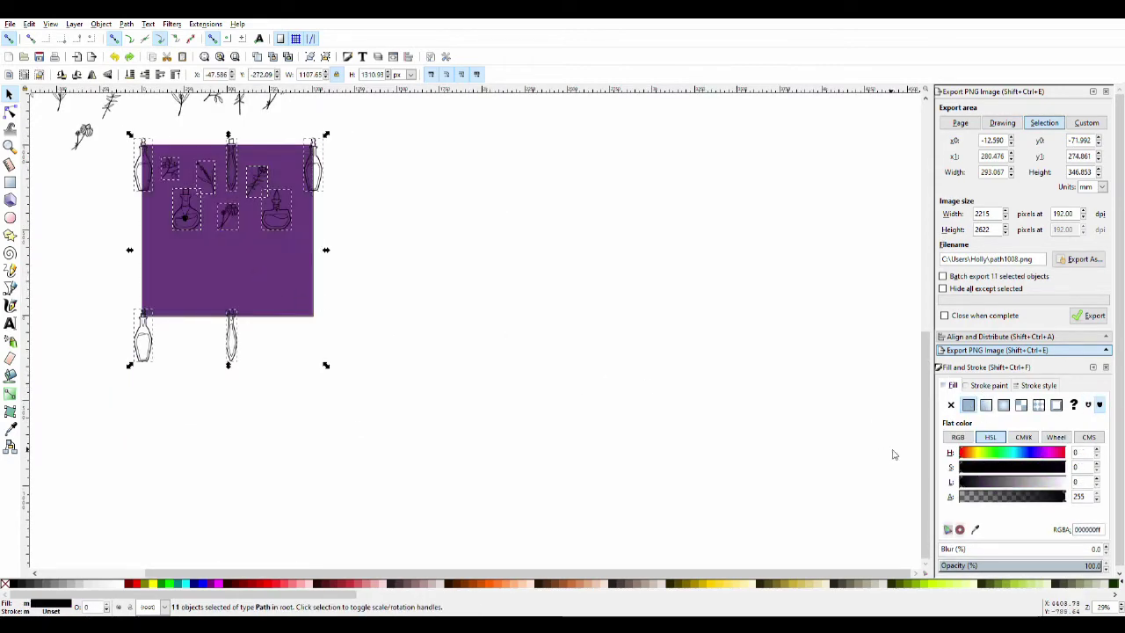
left_click(392, 316)
scroll(267, 356, "up", 2)
- Move two tall bottles onto the tile's lower middle and lower left
scroll(267, 356, "left", 2)
scroll(169, 293, "up", 1)
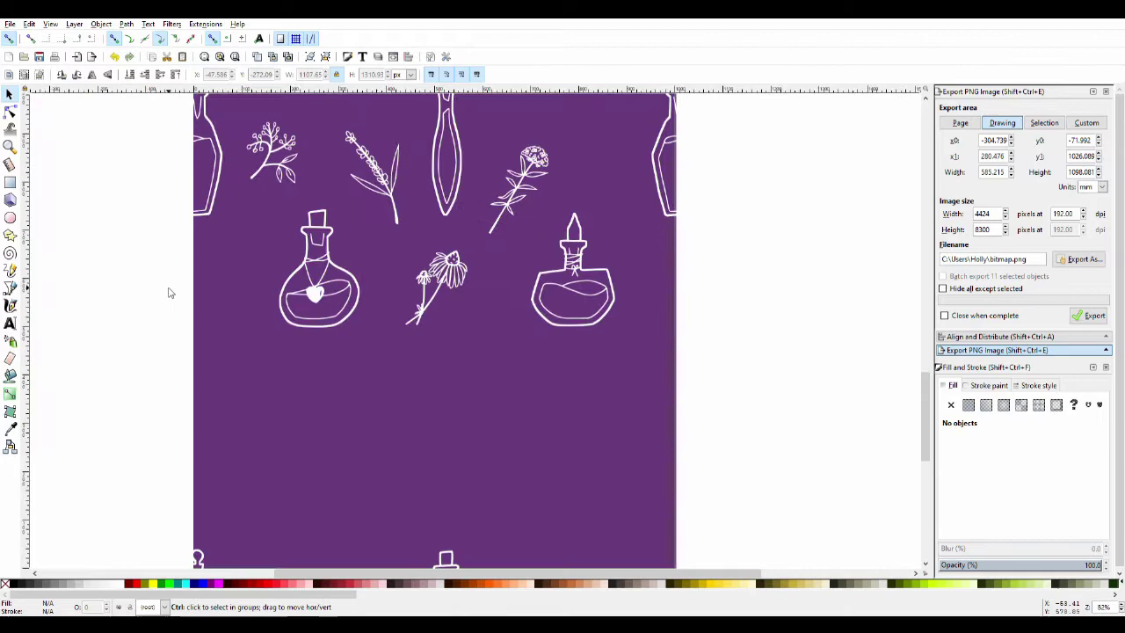
scroll(170, 293, "down", 1)
left_click_drag(616, 264, 717, 148)
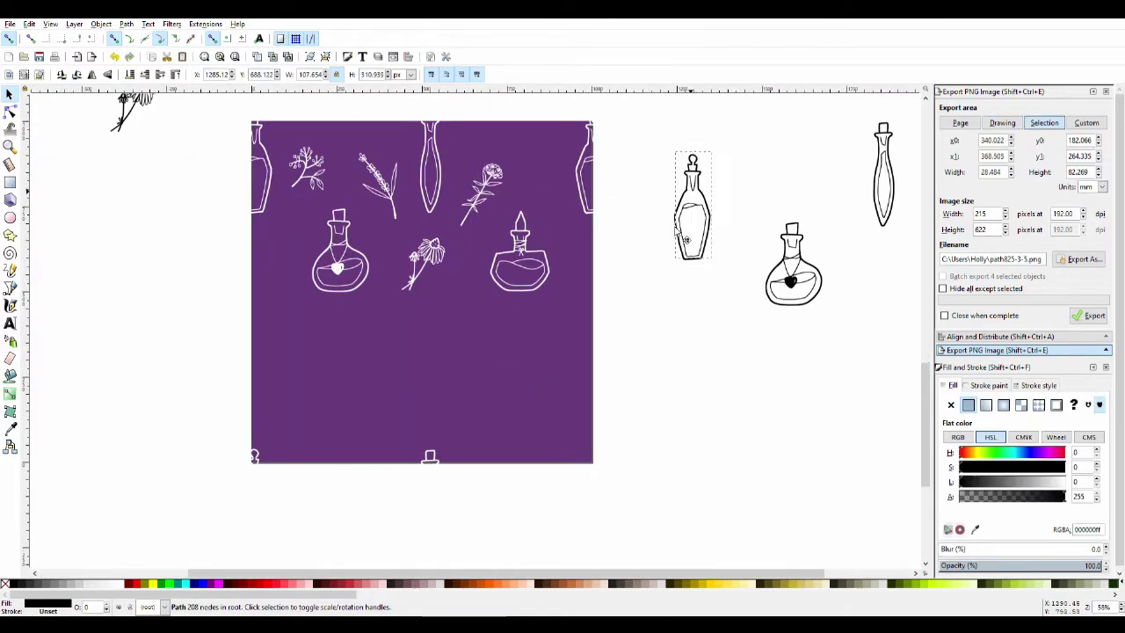
left_click_drag(689, 239, 454, 384)
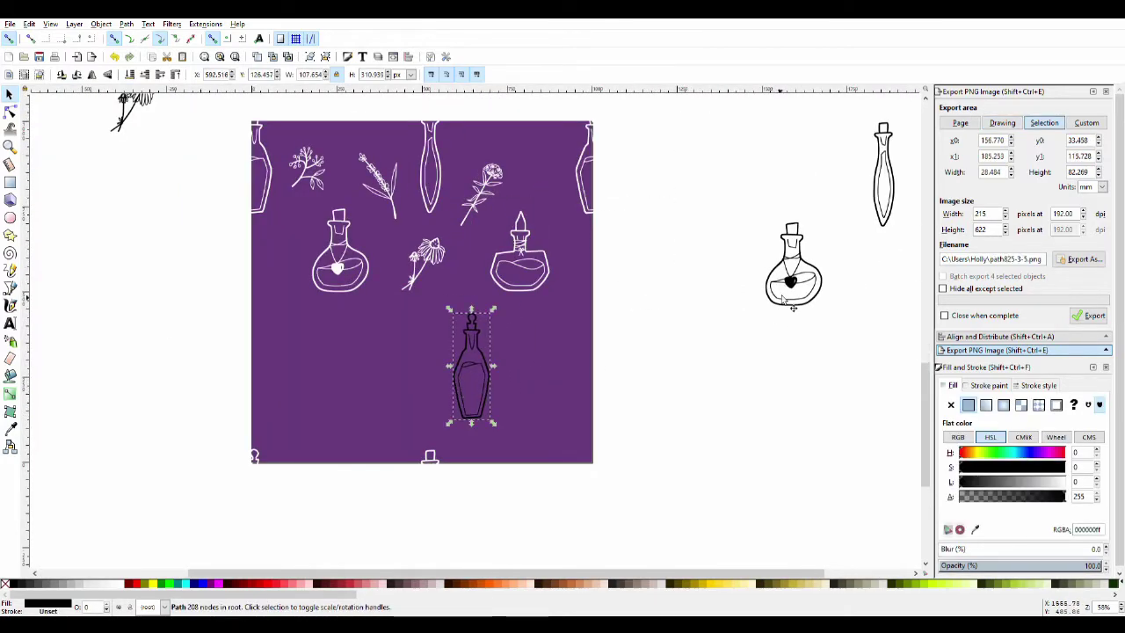
left_click_drag(882, 182, 292, 374)
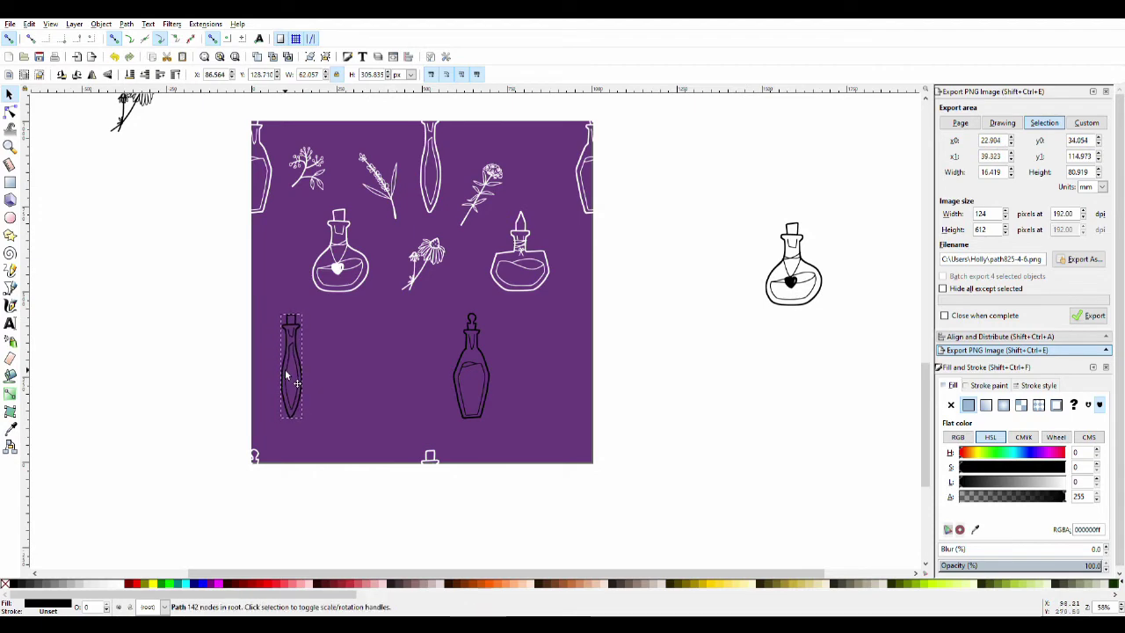
- Stretch the purple rectangle taller by dragging its bottom handle
left_click(613, 343)
scroll(608, 369, "down", 1)
left_click(477, 462)
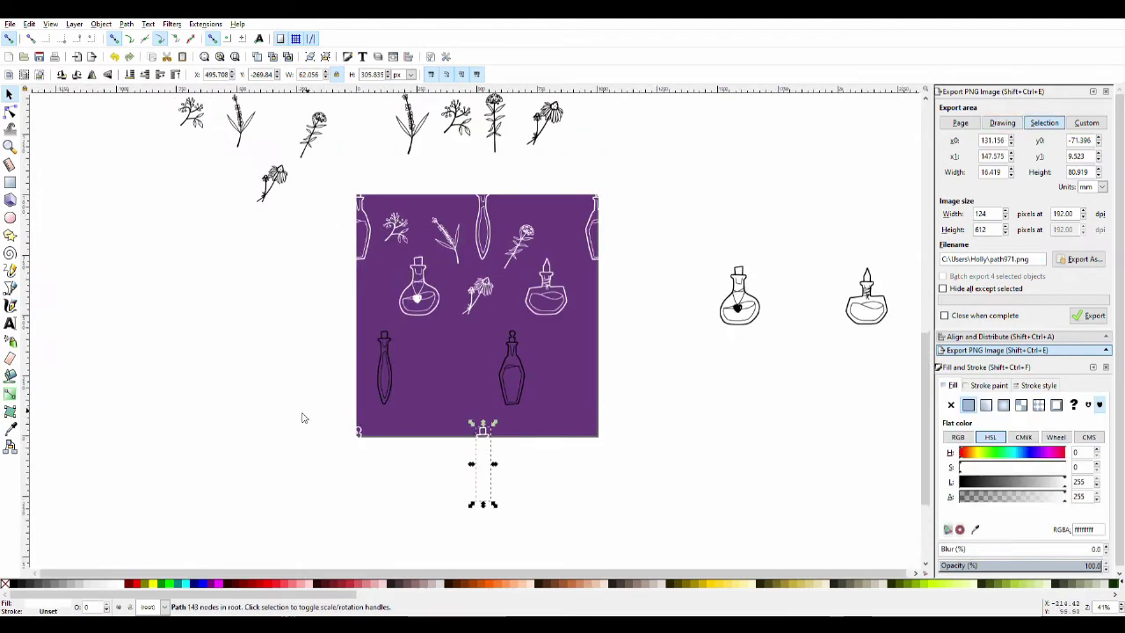
left_click(356, 444)
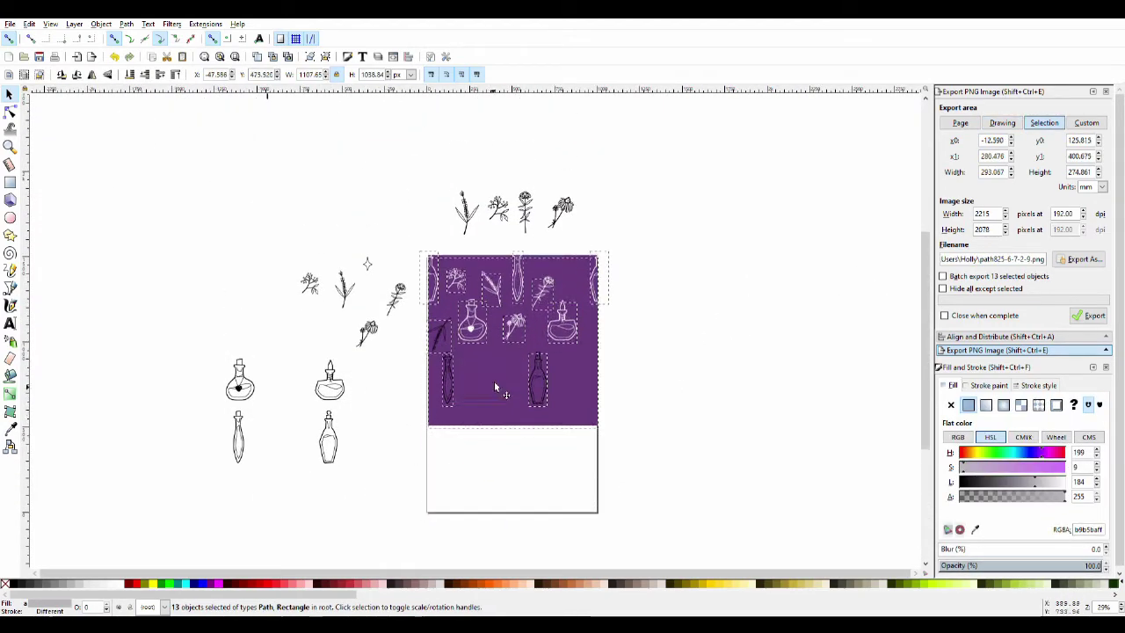
left_click_drag(512, 405, 512, 517)
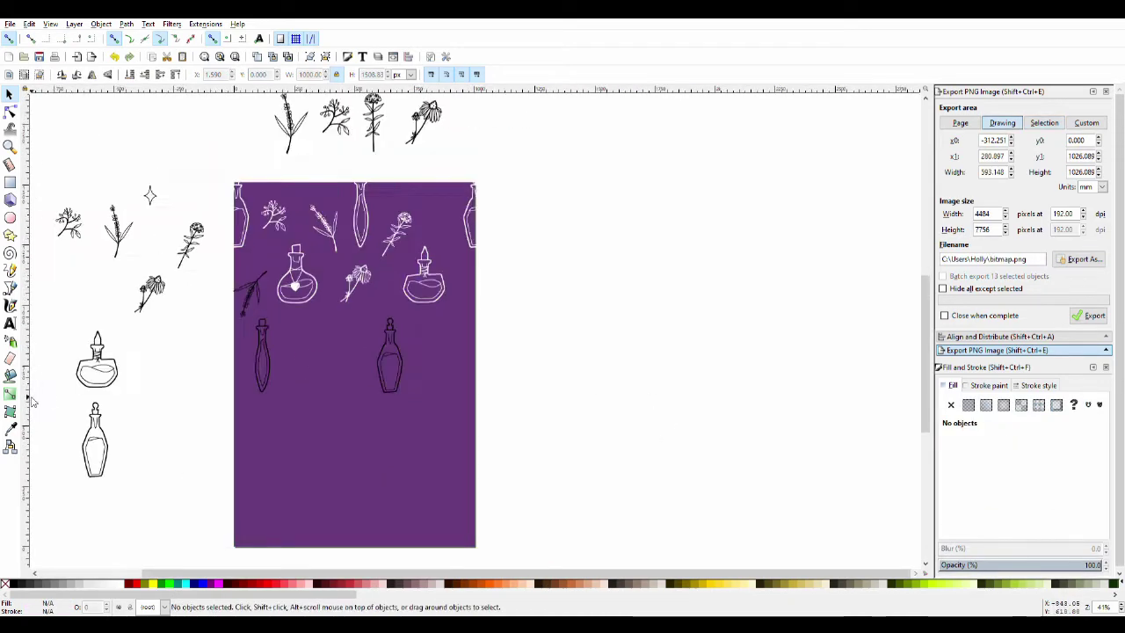
- Move another bottle and a small flower from the left onto the purple tile
left_click(99, 376)
left_click_drag(98, 377, 334, 449)
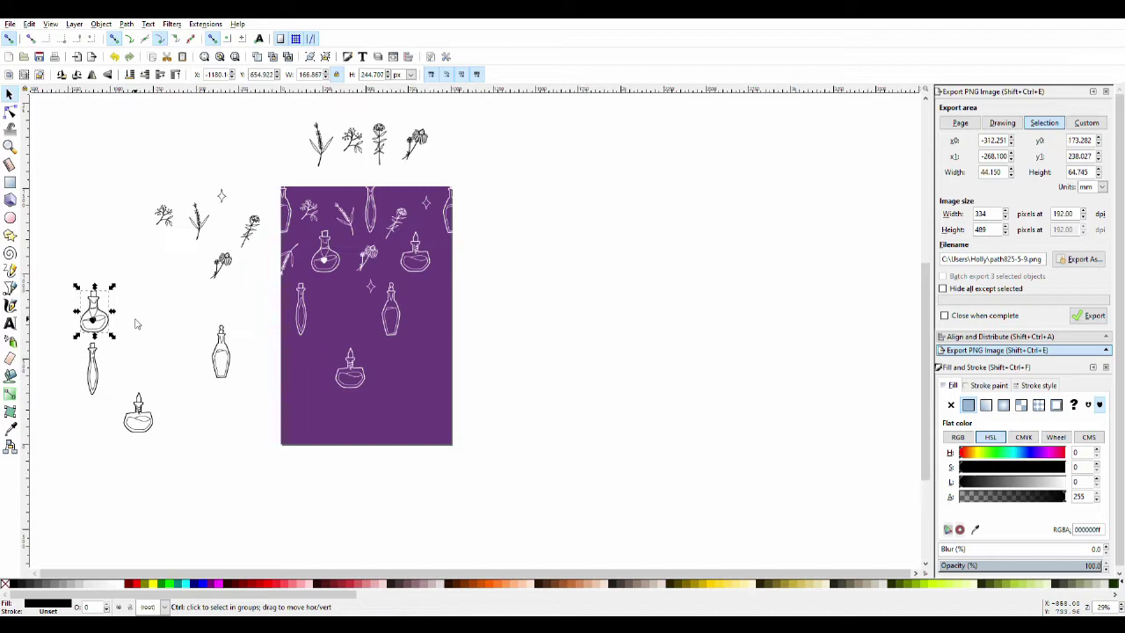
left_click(442, 376)
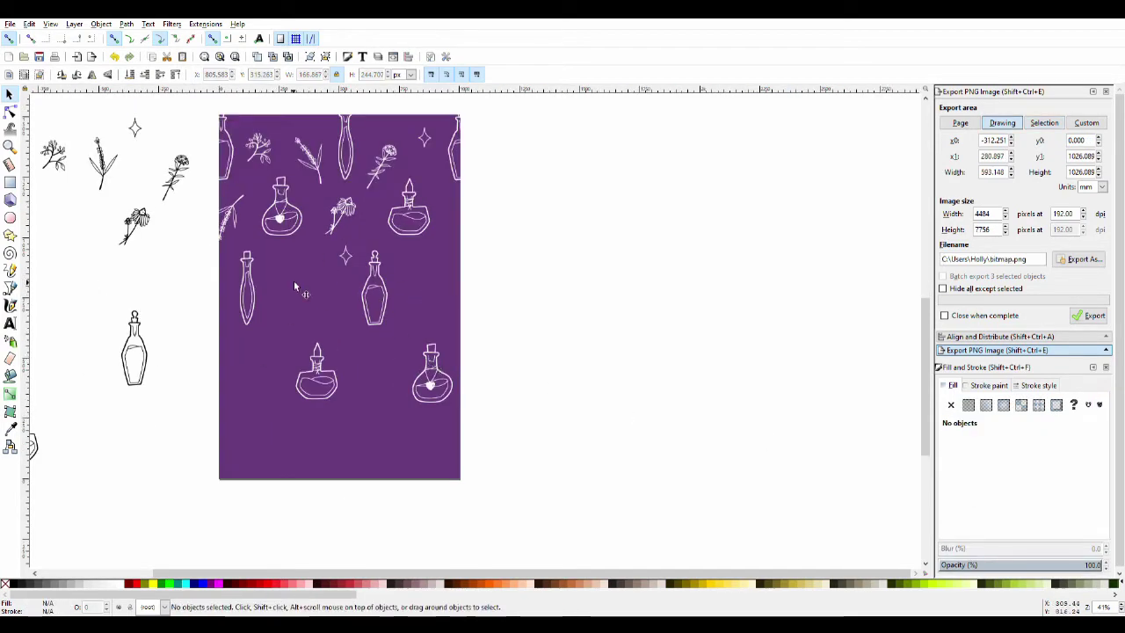
left_click(132, 231)
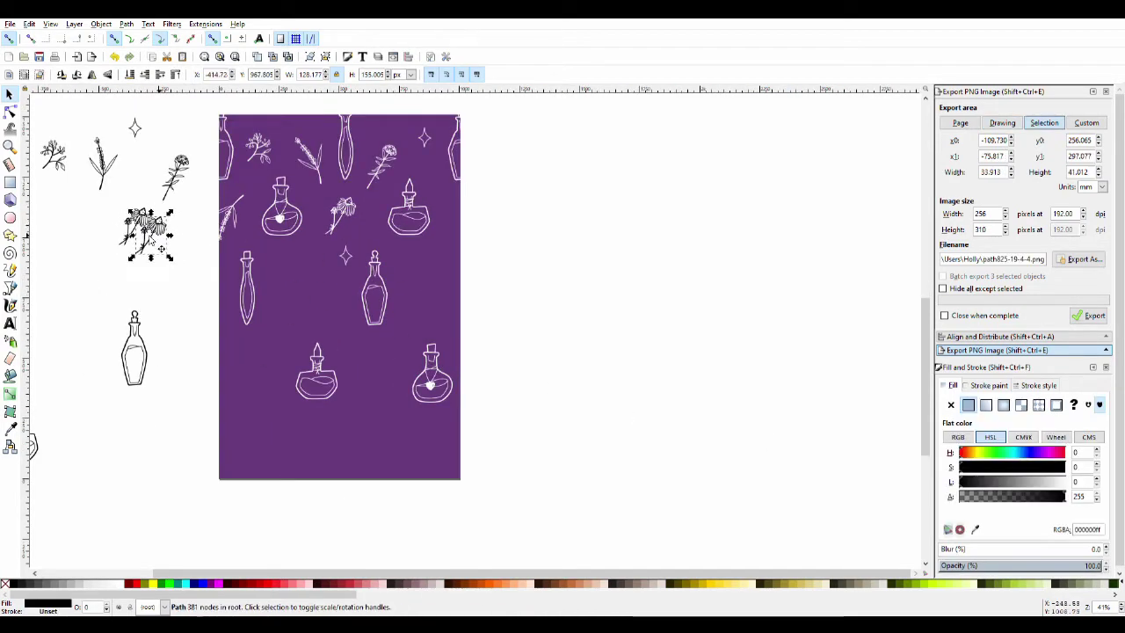
left_click_drag(161, 250, 297, 365)
- Repeat the white sprig from the tile's left edge at its right edge
key("Tab")
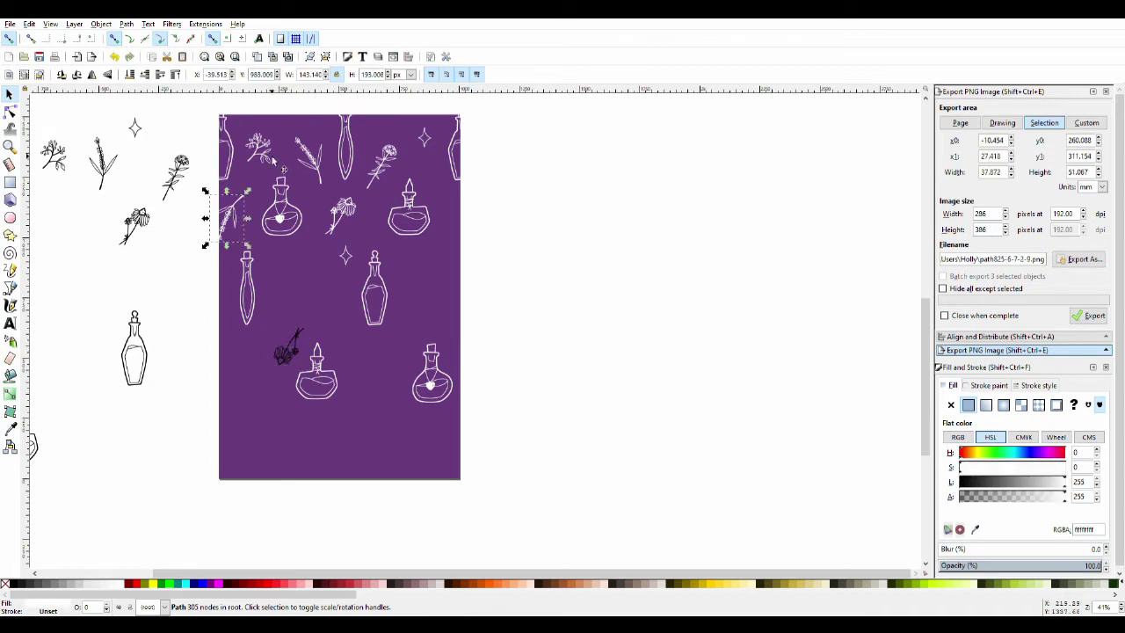
left_click_drag(272, 160, 462, 198)
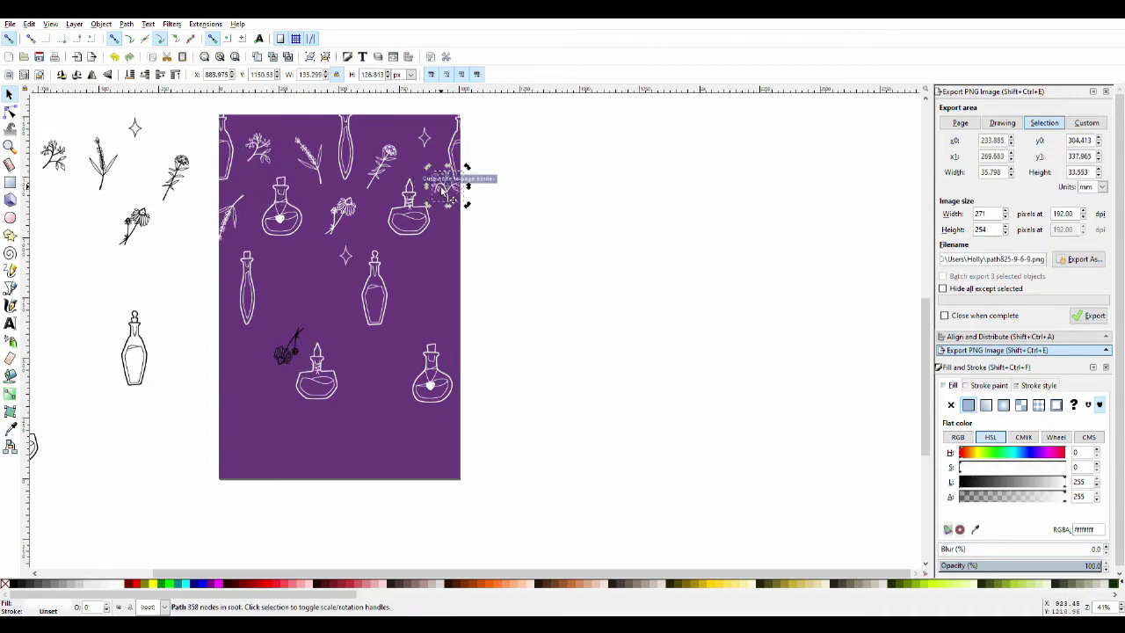
scroll(426, 184, "up", 2)
left_click(541, 232)
scroll(282, 237, "down", 1)
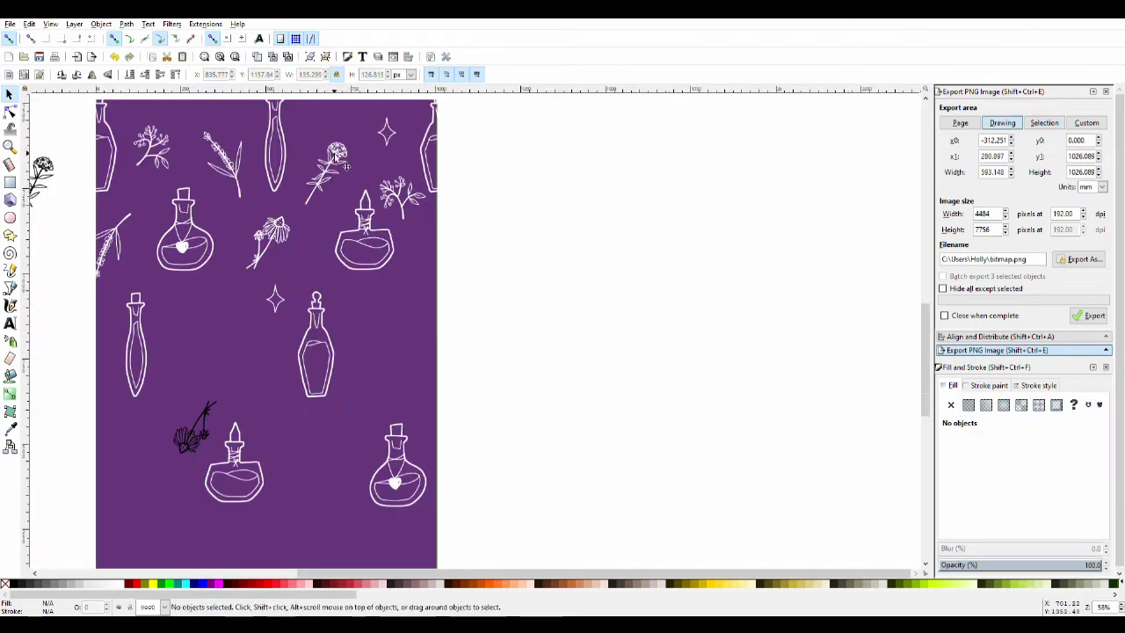
- Shift the flower sprig cluster upward and the small piece down and left
left_click(332, 186)
scroll(264, 239, "down", 1)
left_click_drag(317, 202, 295, 151)
key("Escape")
scroll(180, 279, "up", 1)
scroll(180, 280, "down", 1)
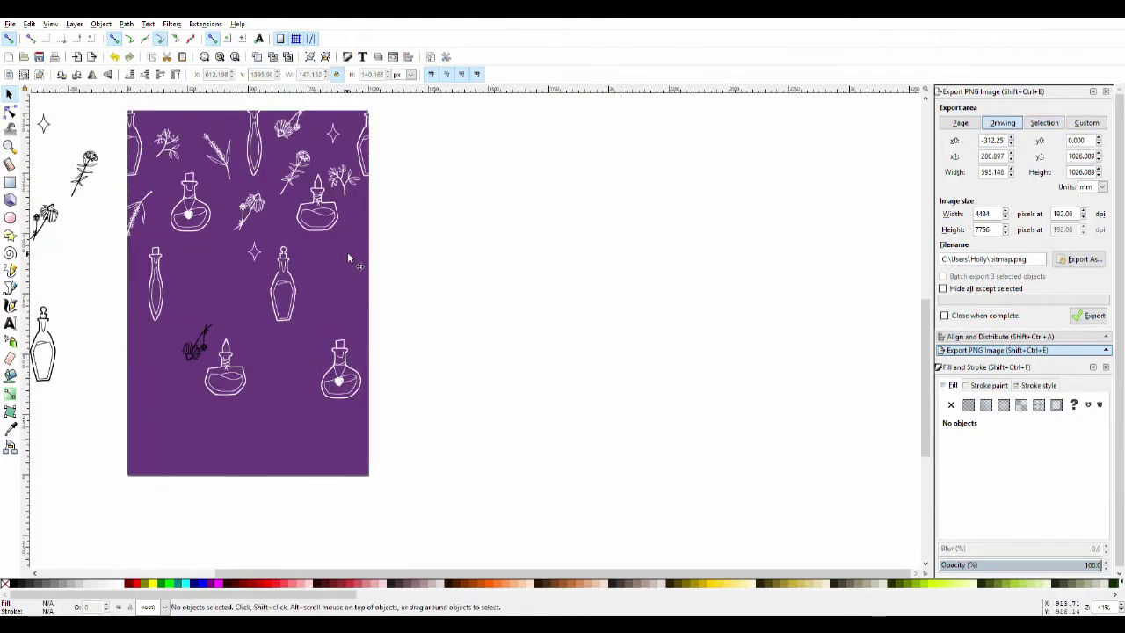
left_click(259, 138)
left_click_drag(222, 123, 167, 189)
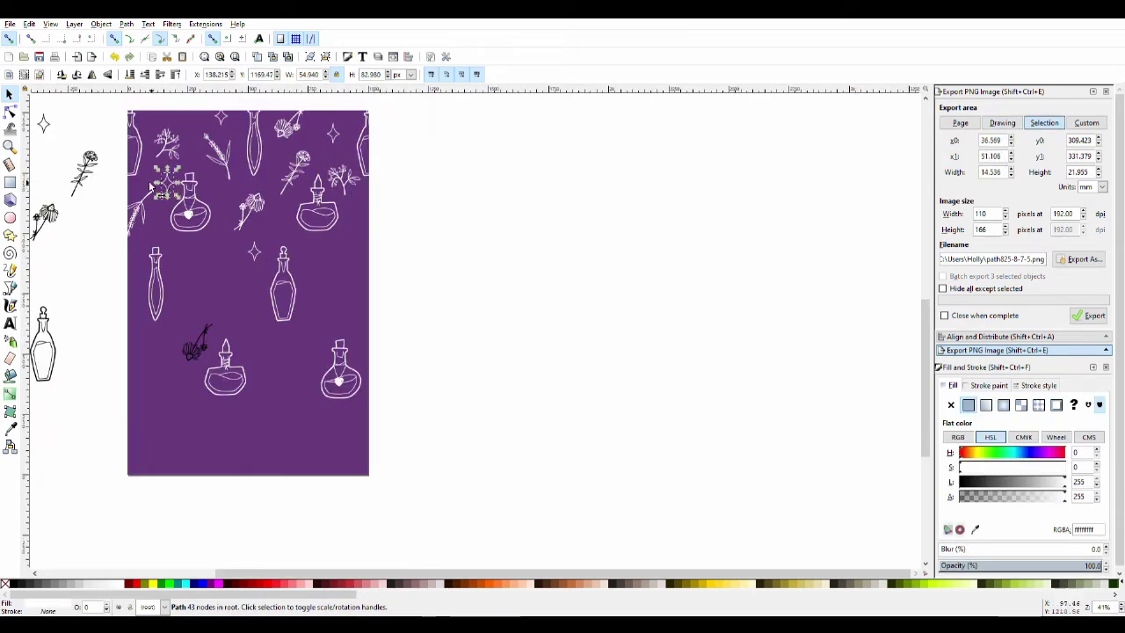
scroll(272, 326, "up", 7)
- Reshape the left sparkle's curves into a solid white four-point star
double_click(338, 244)
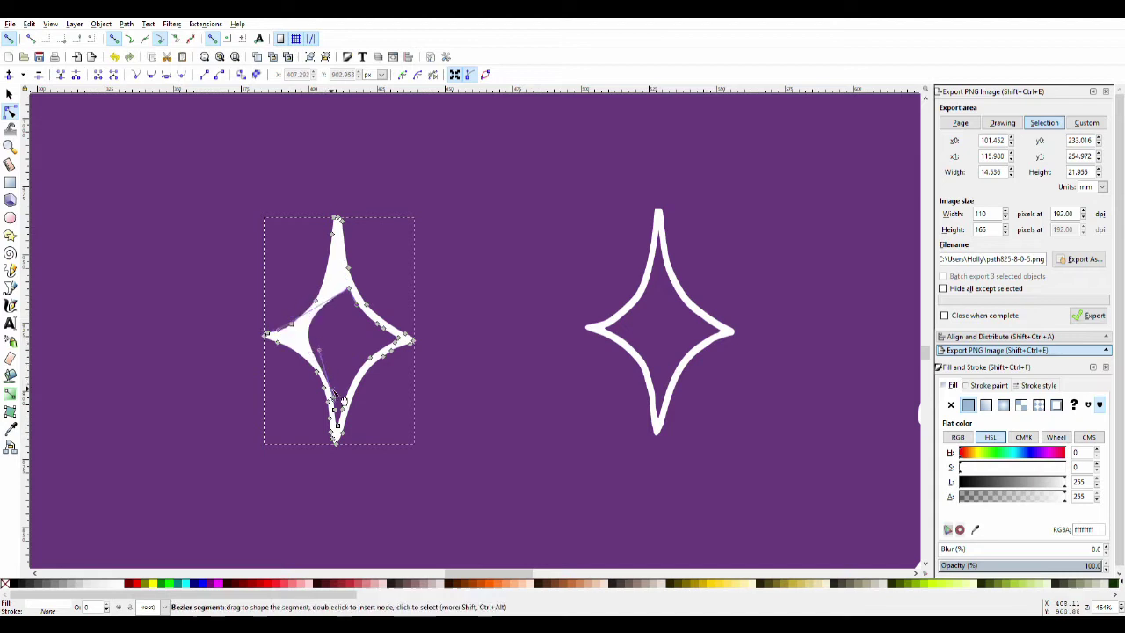
left_click_drag(336, 404, 348, 426)
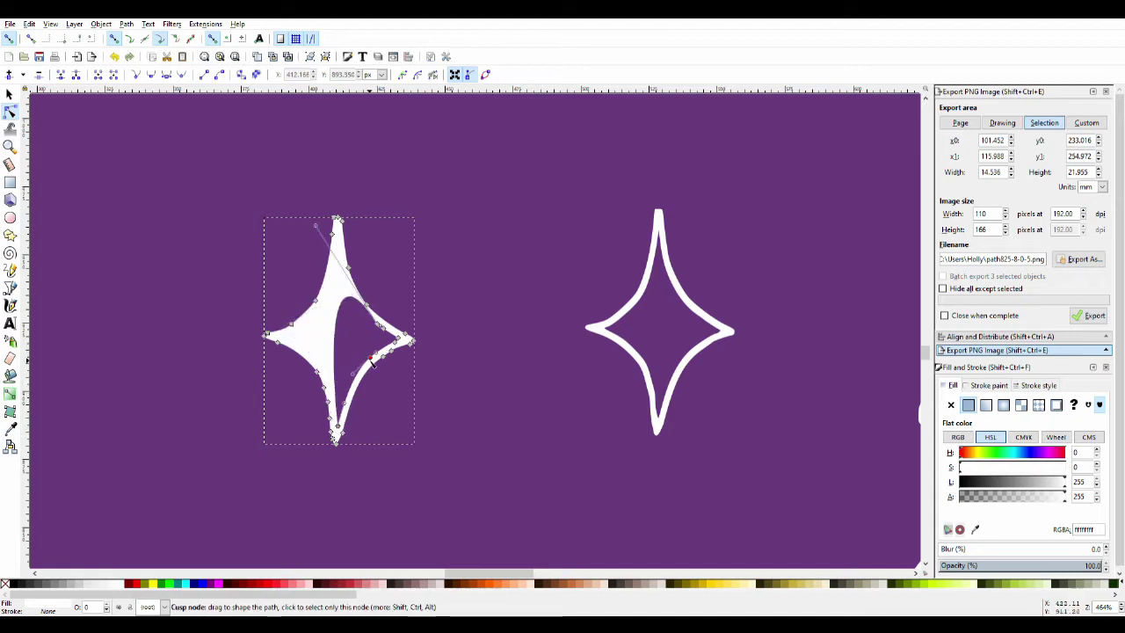
scroll(384, 330, "up", 2)
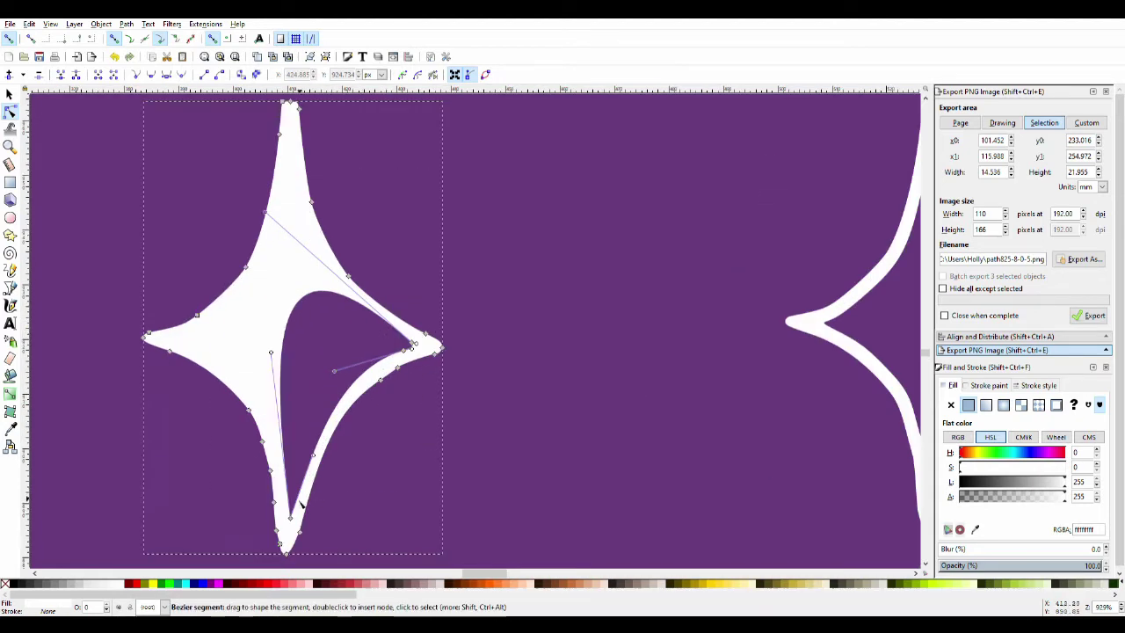
key("ctrl+z")
key("Escape")
scroll(325, 308, "down", 9)
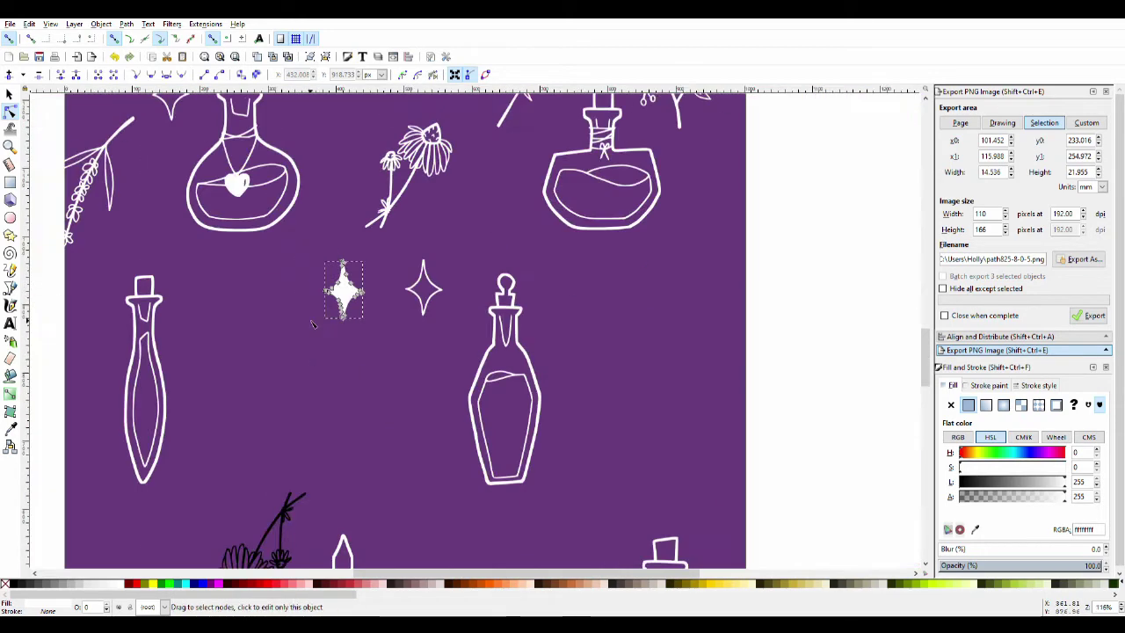
key("s")
- Paste copies of the solid sparkle and position them over the tall vials
left_click_drag(322, 313, 211, 240)
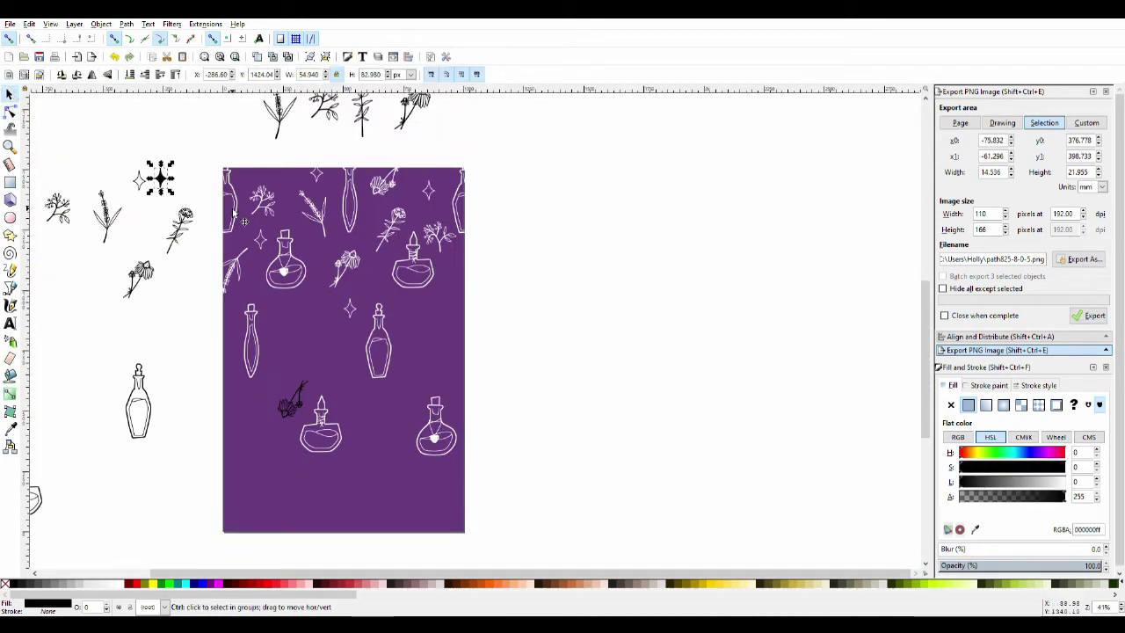
key("ctrl+v")
scroll(271, 242, "up", 6)
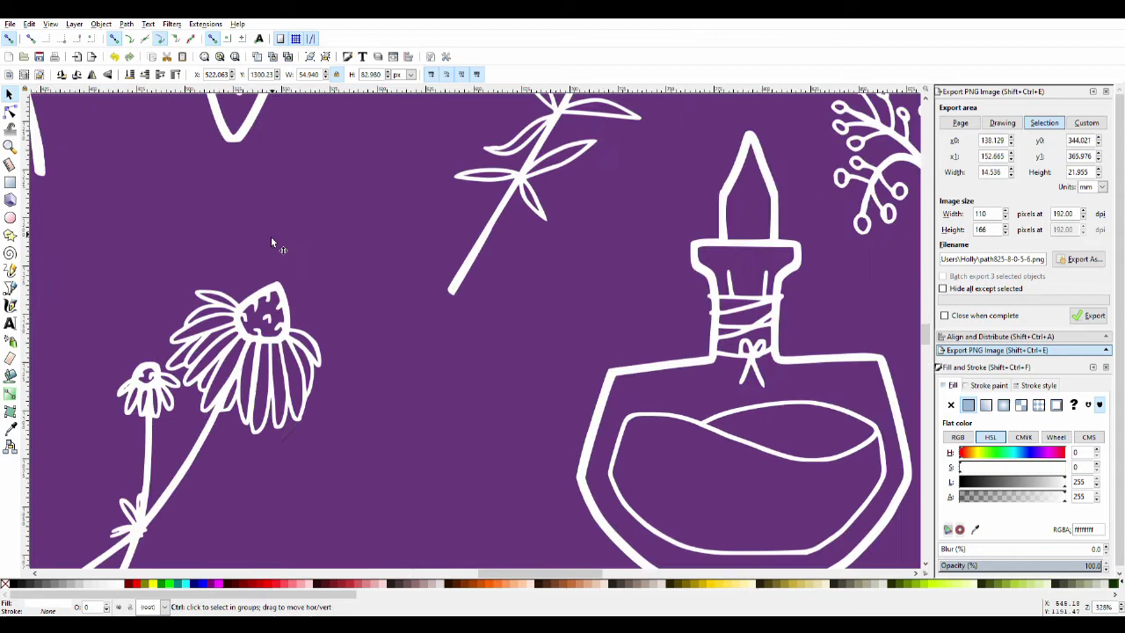
scroll(270, 243, "down", 1)
left_click_drag(284, 284, 302, 262)
scroll(285, 212, "down", 2)
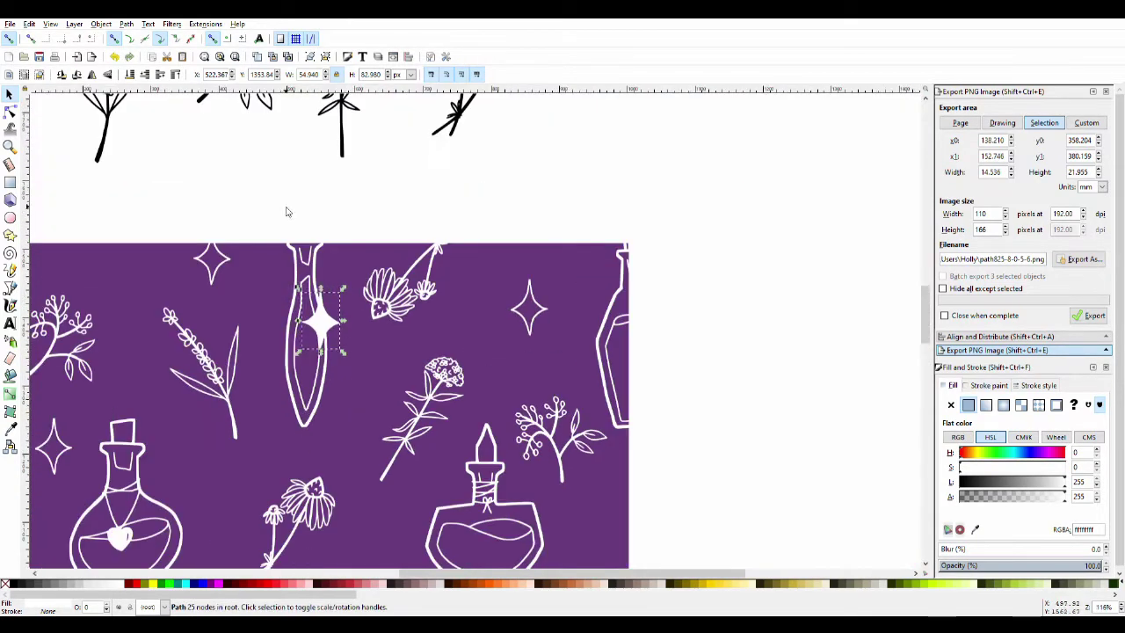
scroll(286, 212, "down", 2)
scroll(286, 212, "up", 1)
scroll(286, 212, "down", 2)
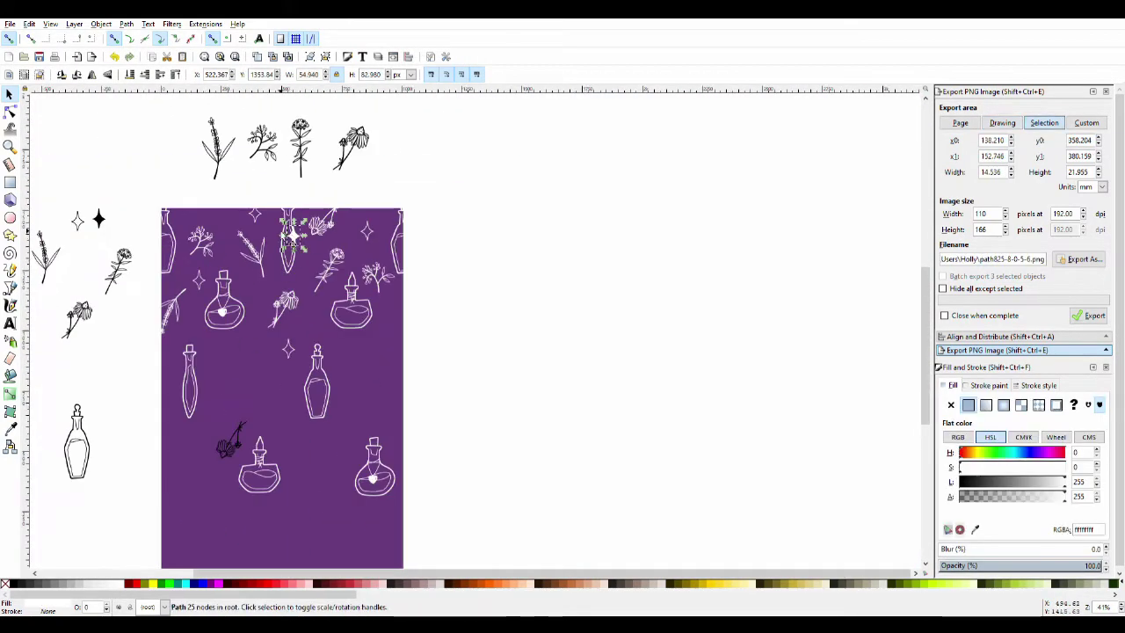
left_click(290, 235, "shift")
left_click_drag(291, 235, 184, 389)
scroll(184, 390, "up", 5)
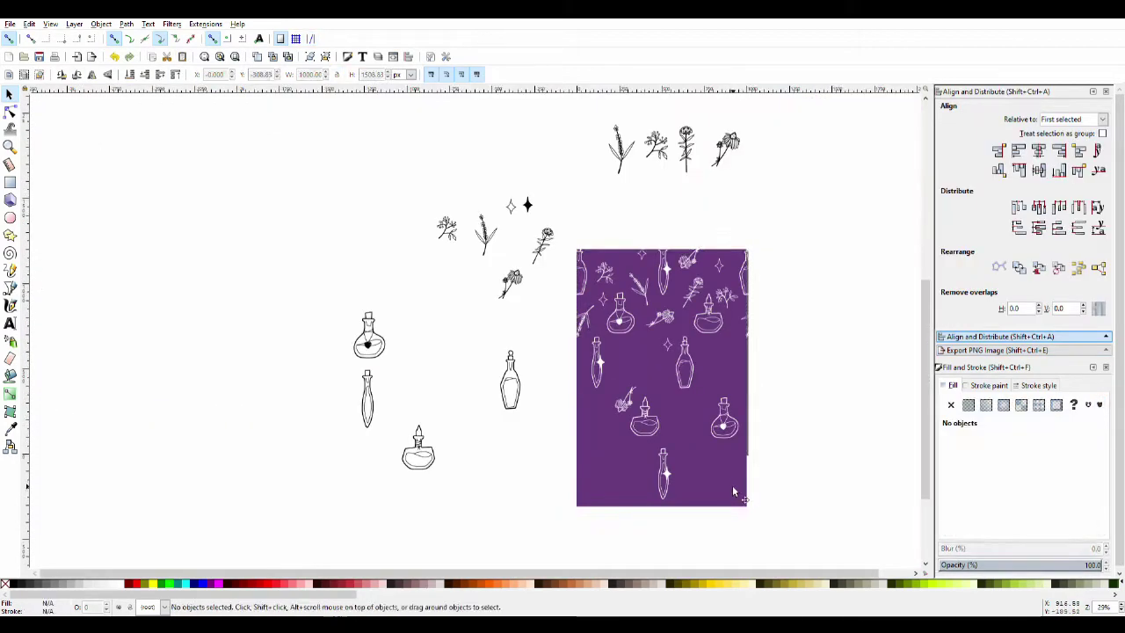
- Move the small edge piece from below the tile up to its top edge
left_click_drag(545, 439, 663, 459)
scroll(708, 349, "up", 1)
left_click_drag(645, 527, 630, 496)
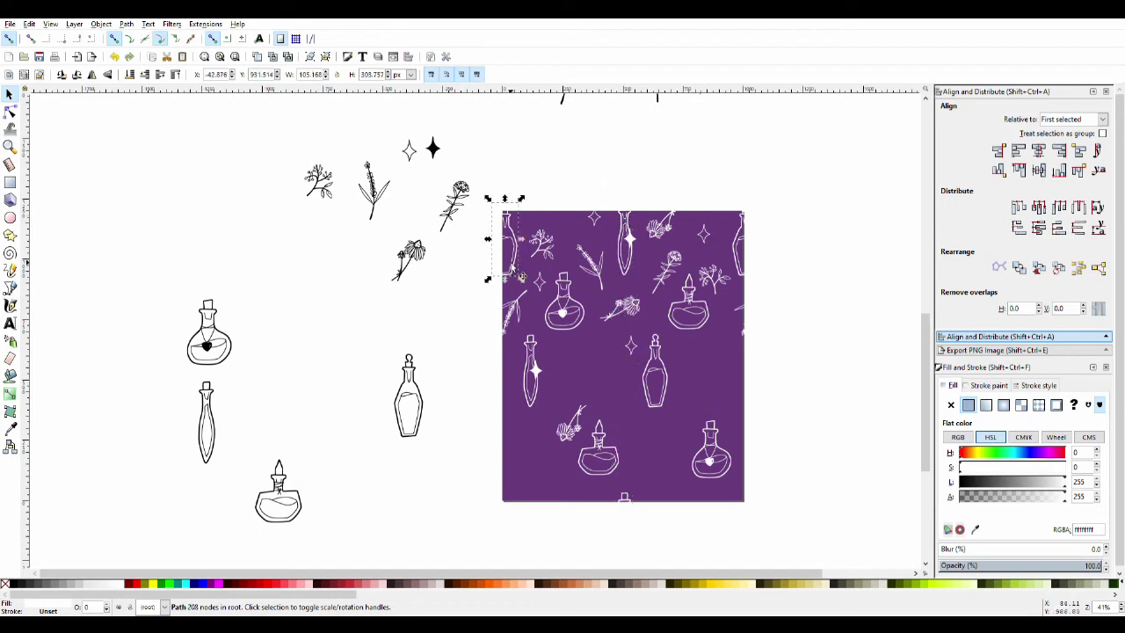
- Move the edge piece down to the tile's bottom-left corner
left_click_drag(506, 335, 506, 503)
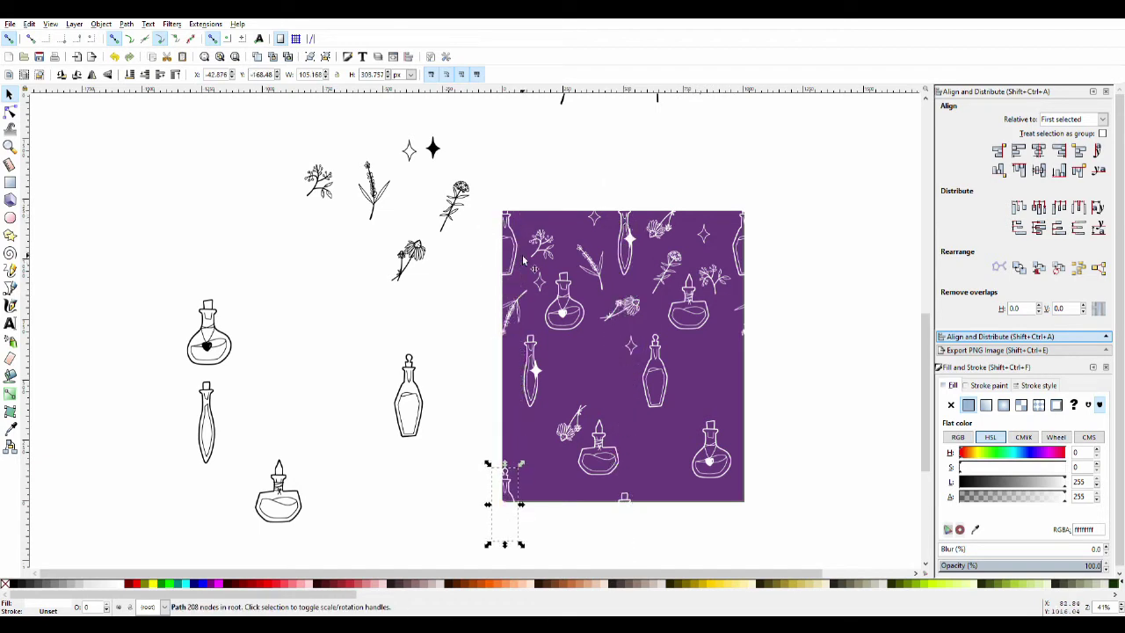
left_click(759, 255)
left_click(757, 241)
scroll(771, 410, "down", 1, "ctrl")
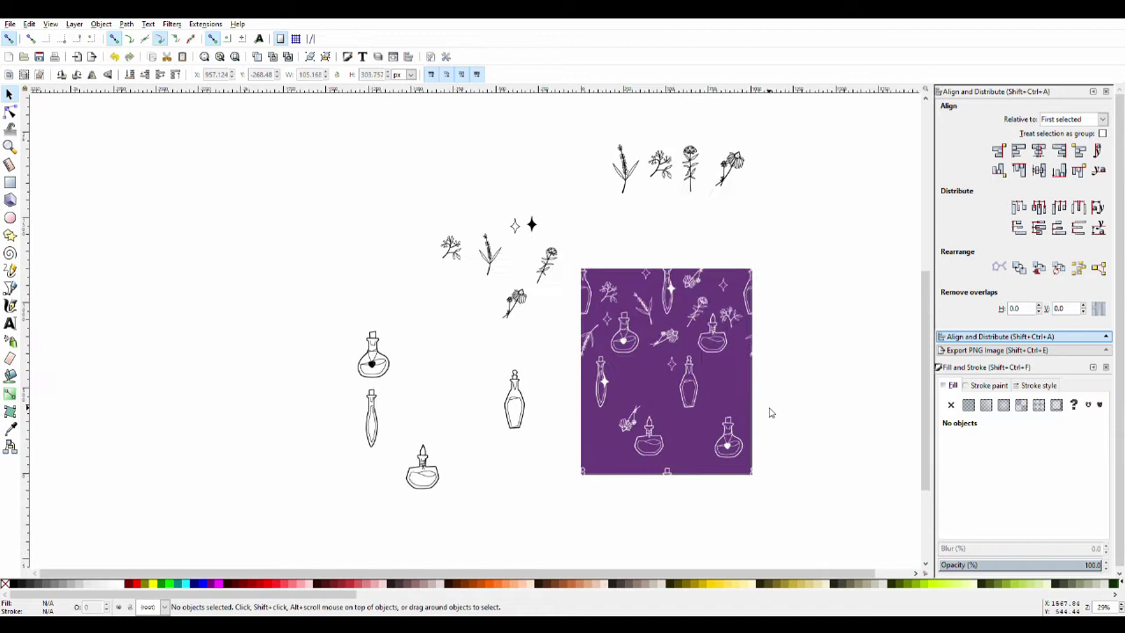
scroll(756, 422, "up", 1, "ctrl")
scroll(756, 422, "down", 1)
- Nudge the left and middle vials slightly down inside the tile
left_click(658, 376)
left_click(539, 400, "shift")
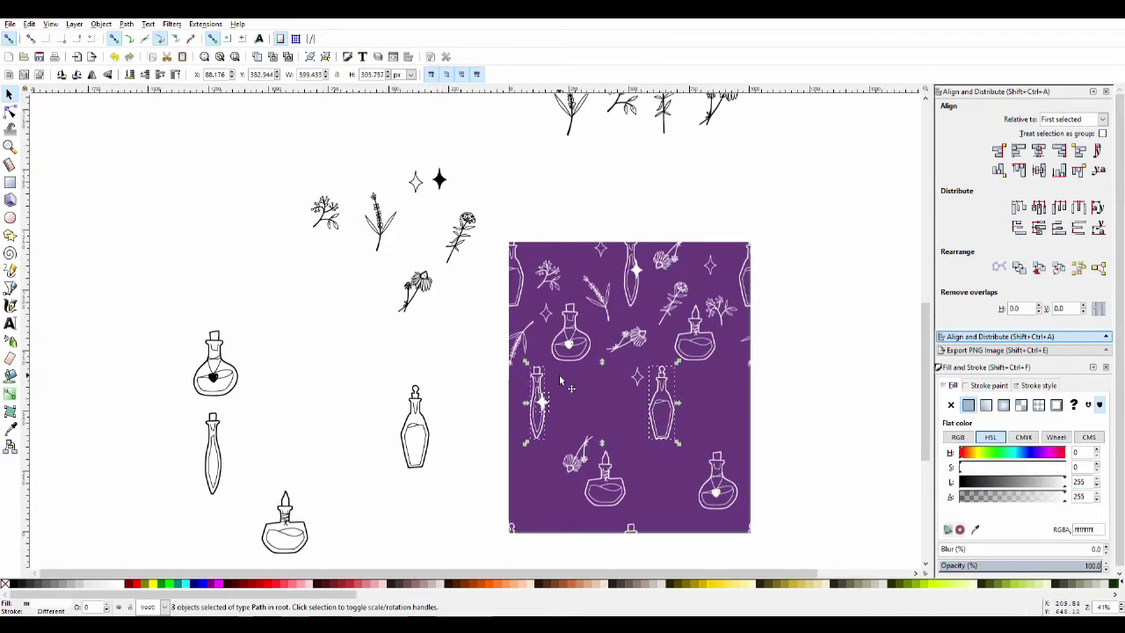
key("alt+Down")
left_click(530, 327)
left_click_drag(574, 386, 517, 312)
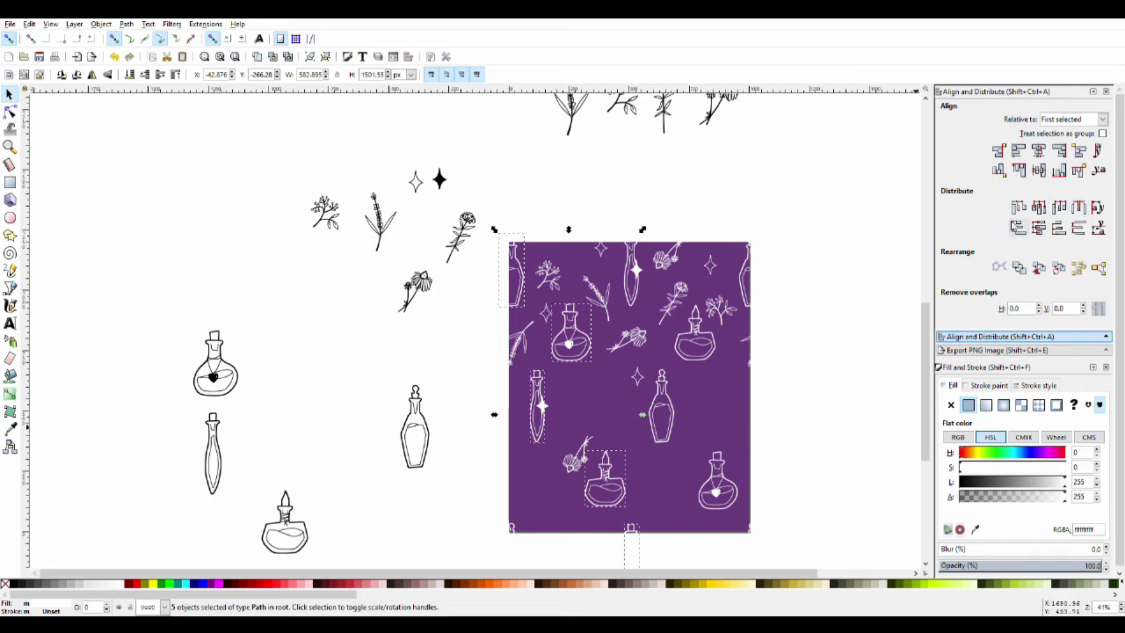
left_click(821, 396)
scroll(806, 390, "up", 1, "ctrl")
left_click_drag(806, 390, 639, 374)
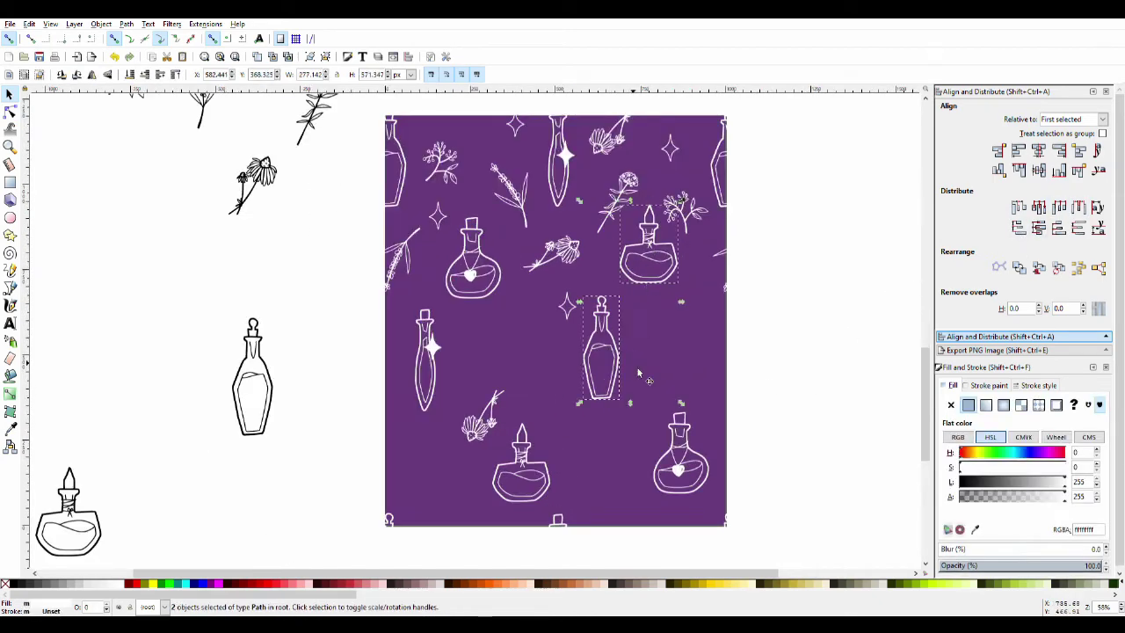
left_click(755, 334)
scroll(731, 387, "up", 1, "ctrl")
- Move the white middle bottle beside the left vial and select the small mid-tile sprig
double_click(550, 325)
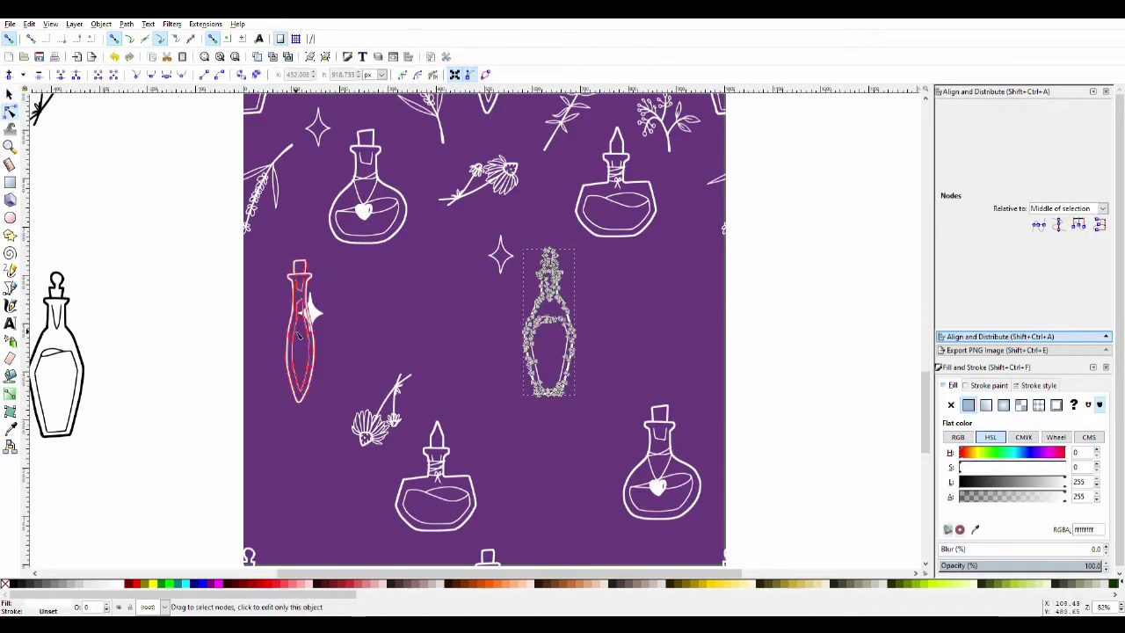
left_click(9, 94)
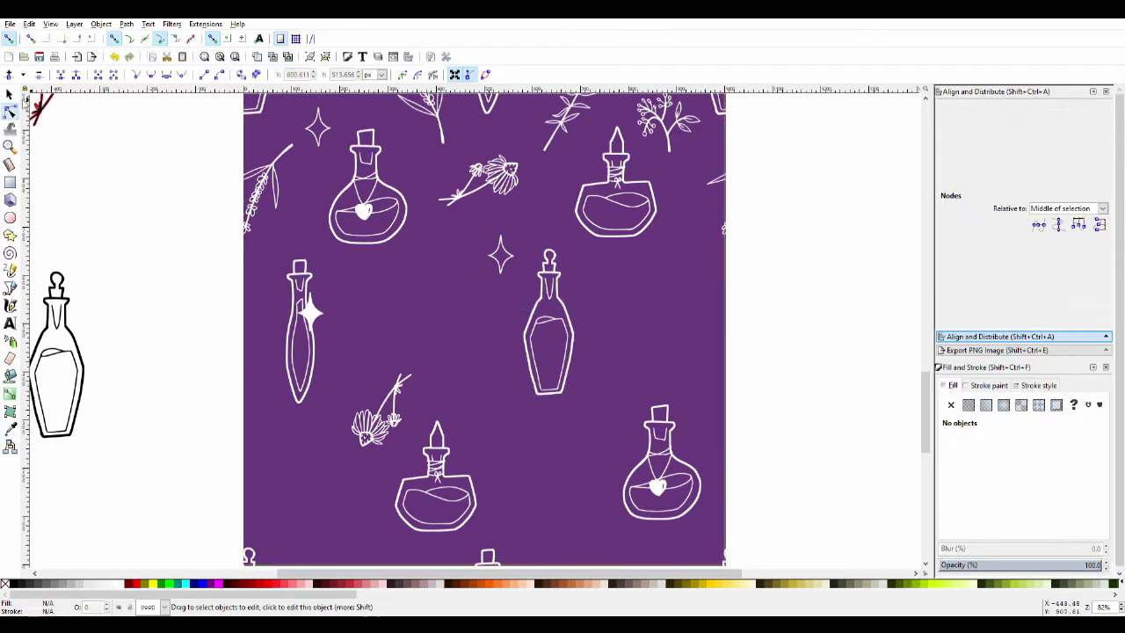
mouse_move(531, 337)
left_mouse_down()
mouse_move(318, 347)
mouse_move(540, 334)
left_mouse_up()
scroll(417, 334, "down", 1, "ctrl")
scroll(666, 385, "up", 2)
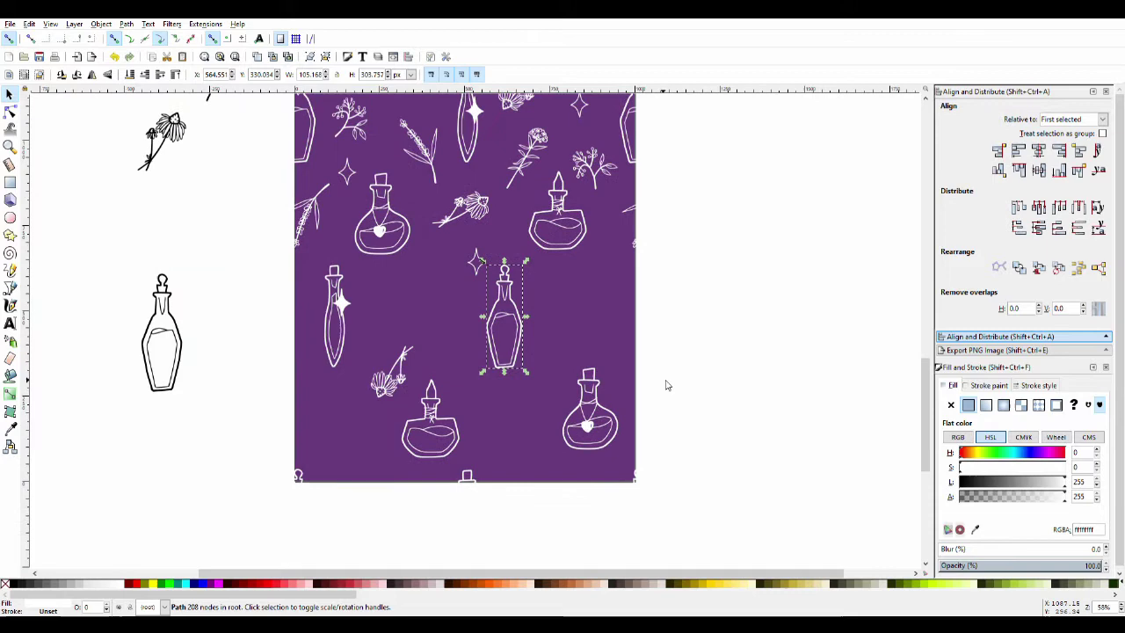
left_click(607, 400)
scroll(209, 263, "down", 1, "ctrl")
left_click(369, 269)
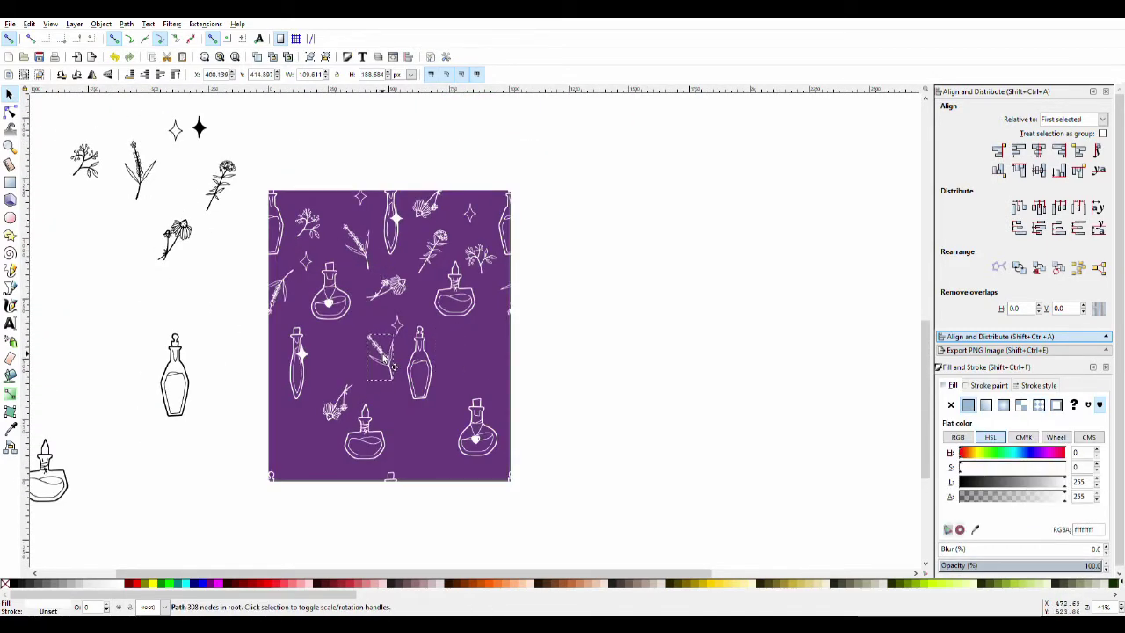
- Paste upright copies of the floral sprig and move one into an empty gap
scroll(355, 378, "up", 2, "ctrl")
left_click(322, 354)
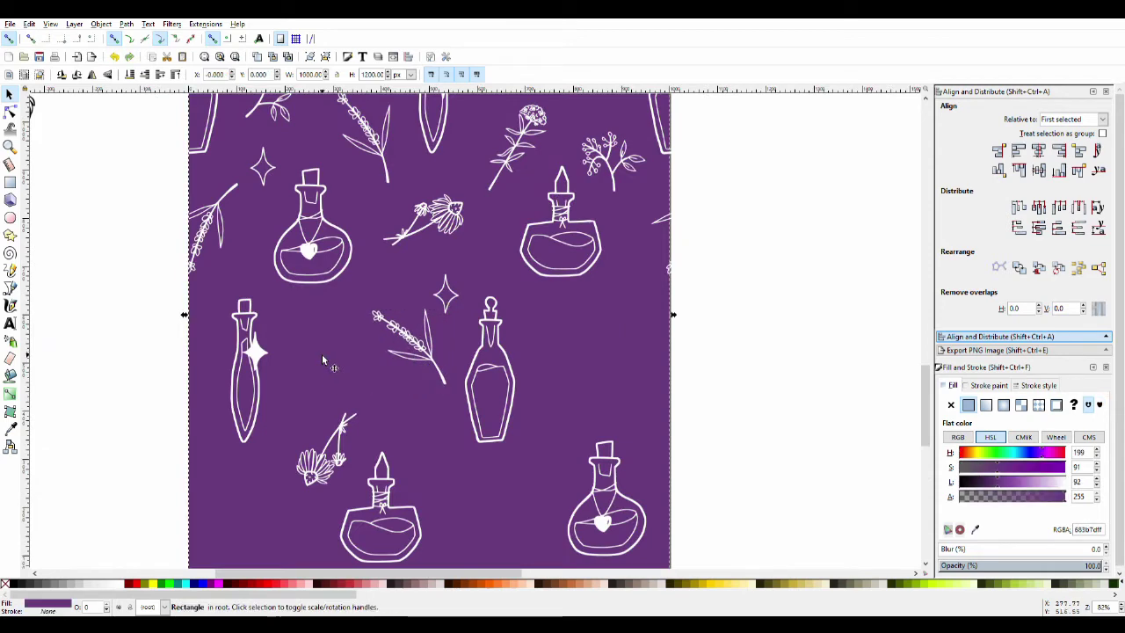
scroll(334, 365, "down", 1, "ctrl")
left_click(457, 215)
key("ctrl+c")
key("ctrl+v")
key("bracketleft")
key("bracketleft")
key("bracketleft")
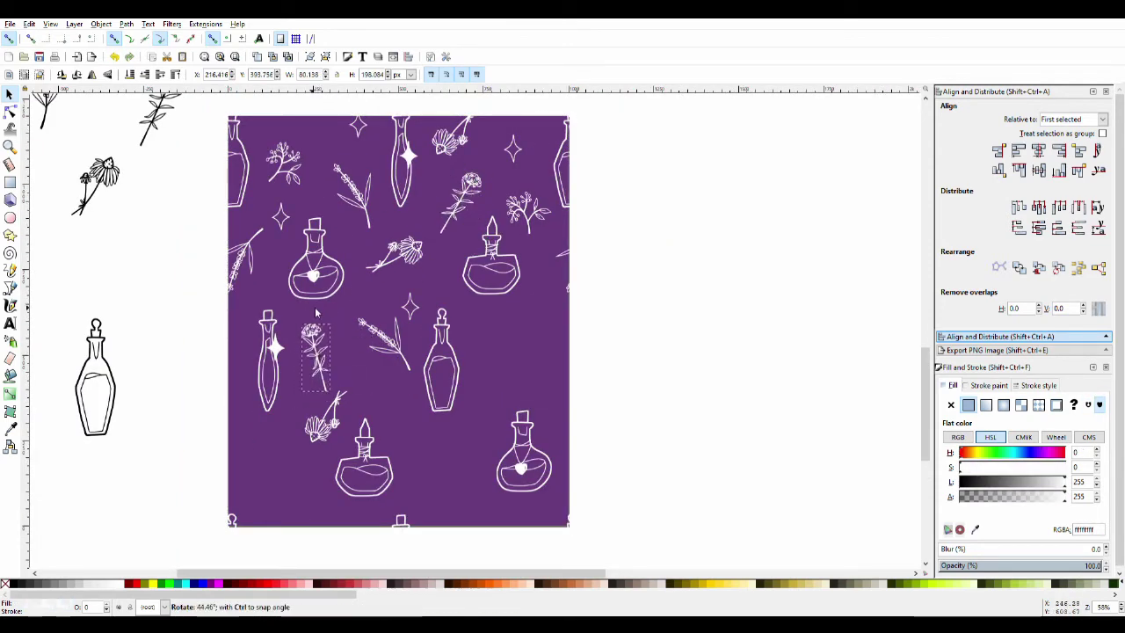
key("ctrl+v")
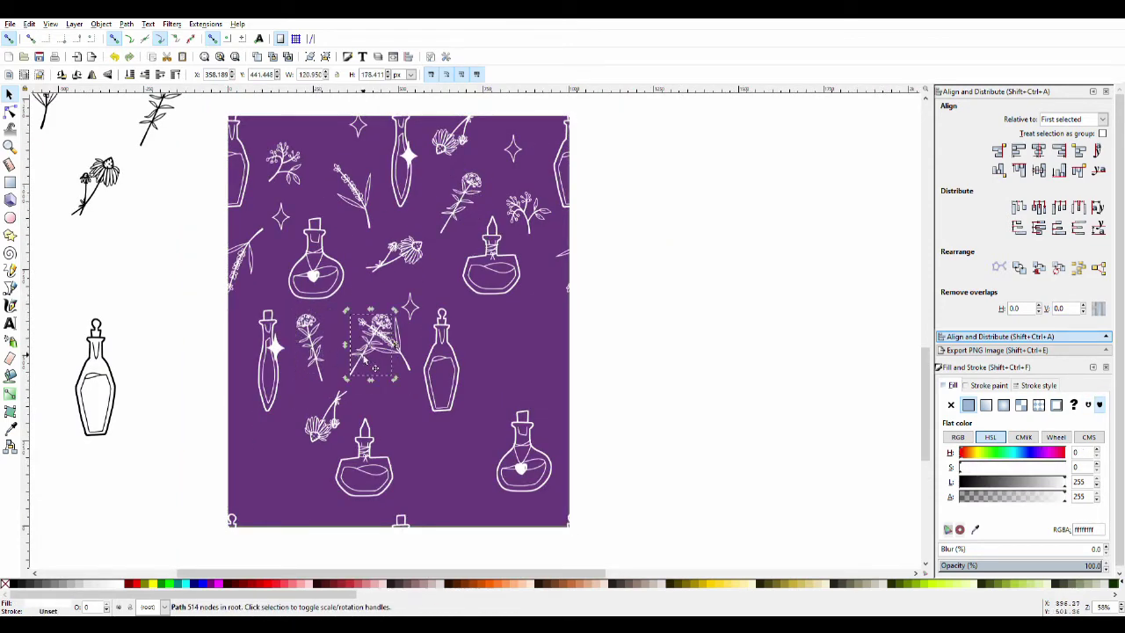
left_click_drag(380, 353, 522, 378)
- Place a copy of the small branching flower beside the middle bottle
left_click(535, 216)
key("ctrl+c")
key("ctrl+v")
left_click_drag(538, 237, 495, 332)
- Duplicate the top-edge sprig onto the bottom edge and rotate it upright
left_click(457, 278)
left_click(403, 306)
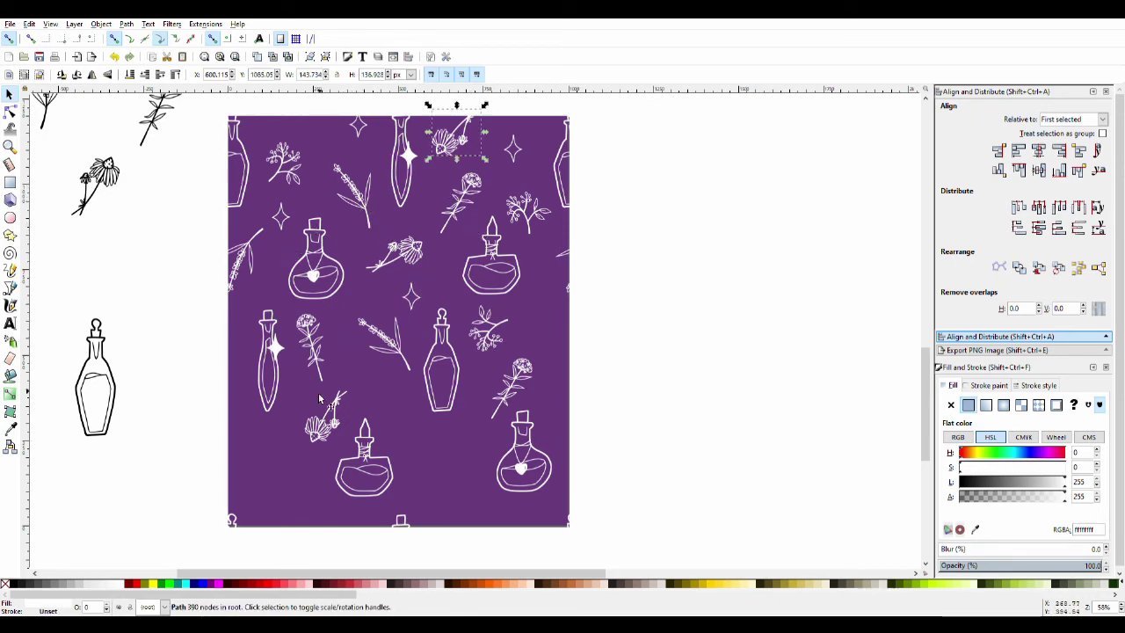
key("ctrl+v")
left_click_drag(444, 466, 444, 510)
key("ctrl+z")
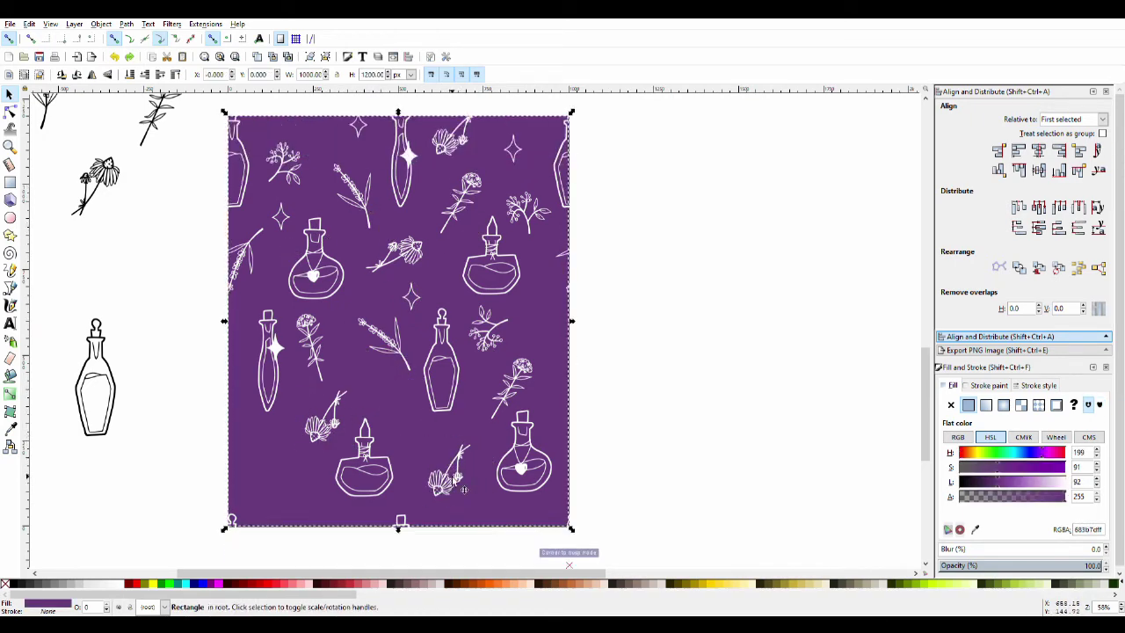
left_click(453, 466)
left_click_drag(474, 445, 413, 429)
- Paste a copy of the whole tile and move it up and to the right
scroll(413, 429, "down", 4)
key("ctrl+a")
key("ctrl+v")
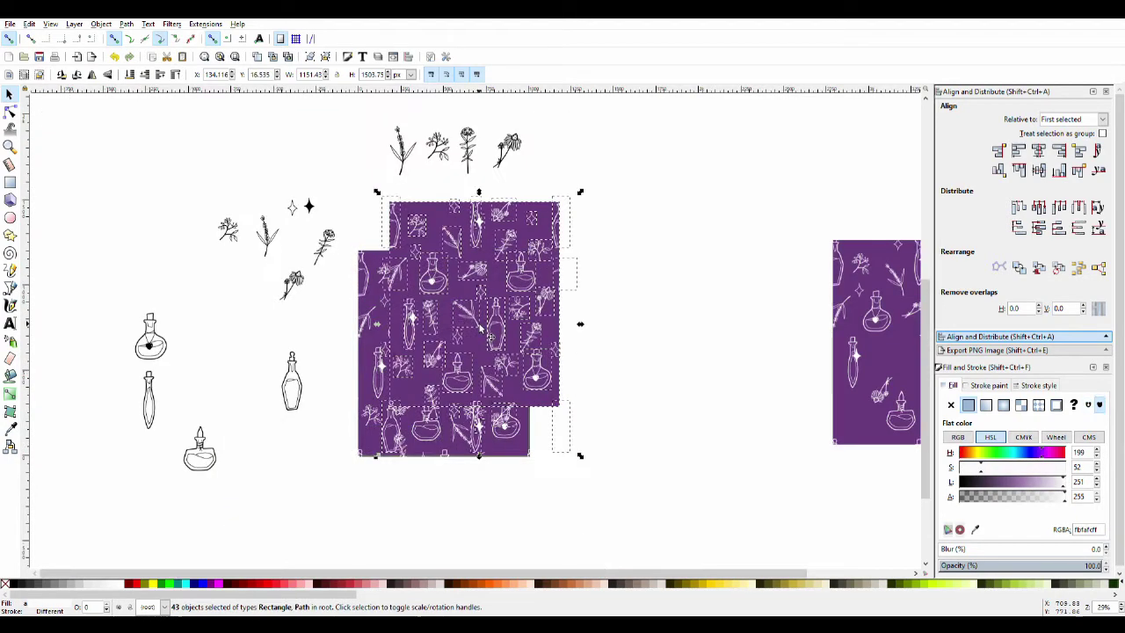
left_click_drag(447, 211, 616, 153)
scroll(527, 176, "down", 2)
left_click_drag(710, 255, 618, 426)
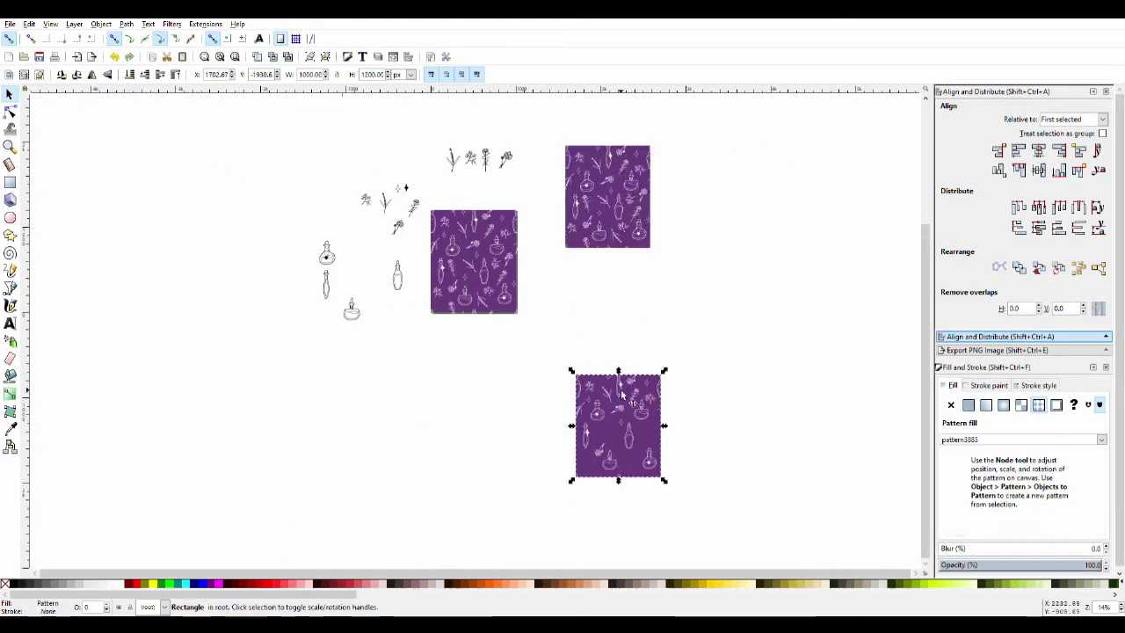
- Place a plain purple rectangle behind the tile copy's motifs and group them
left_click(9, 182)
left_click(10, 93)
scroll(491, 260, "up", 2)
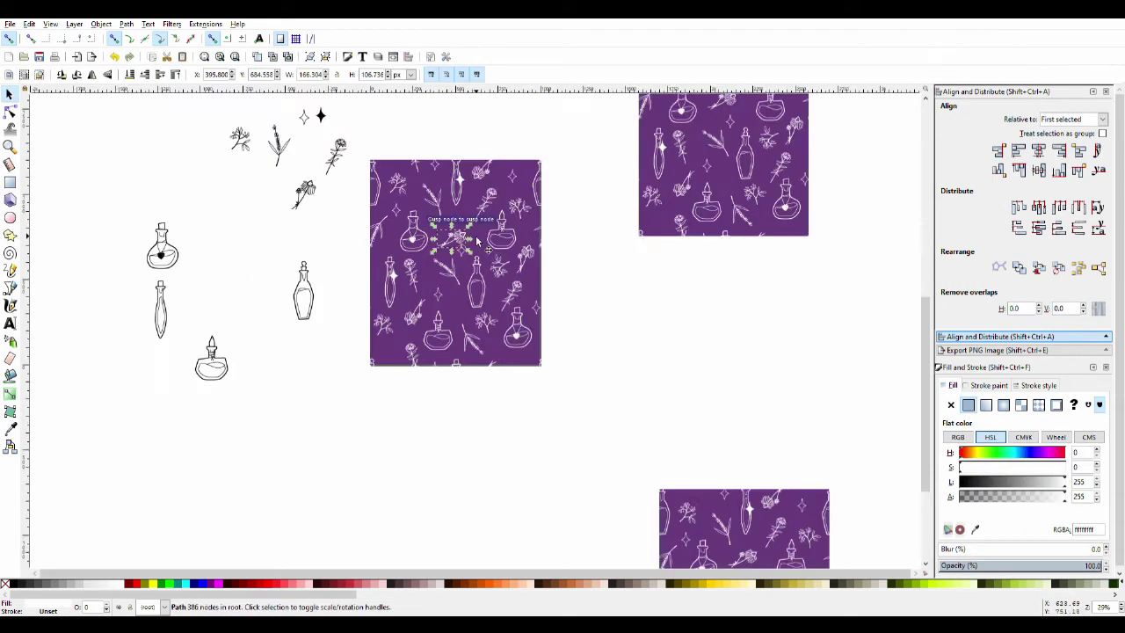
left_click_drag(492, 264, 756, 238)
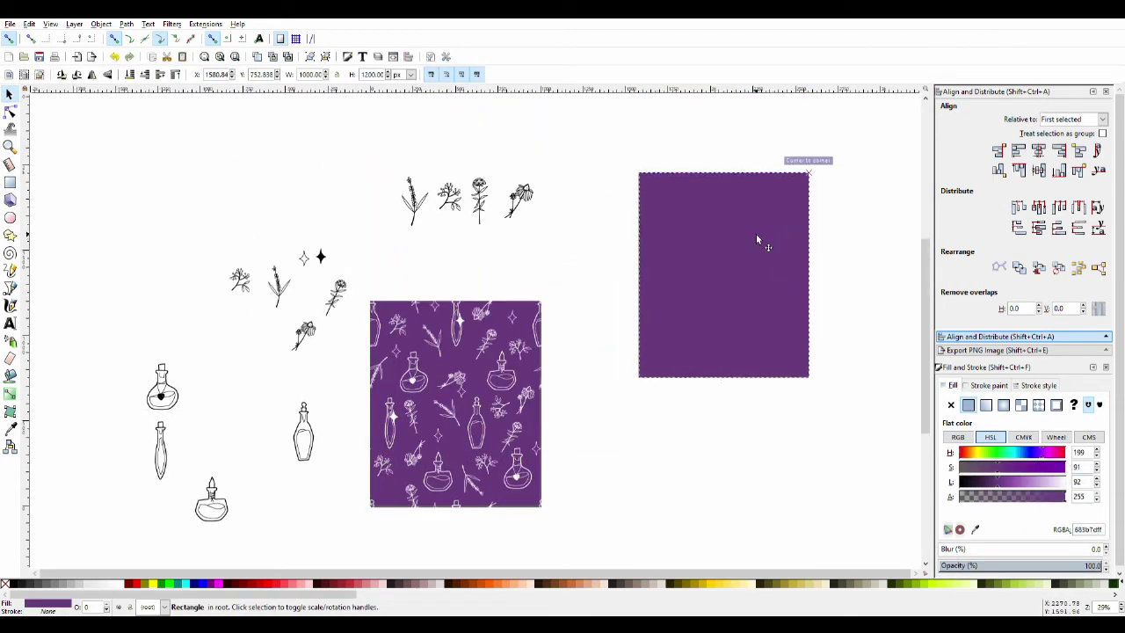
left_click_drag(871, 123, 607, 437)
key("ctrl+g")
- Convert the tile copy into a pattern and draw a large rectangle filled with it
scroll(595, 206, "down", 1)
left_click_drag(607, 146, 808, 397)
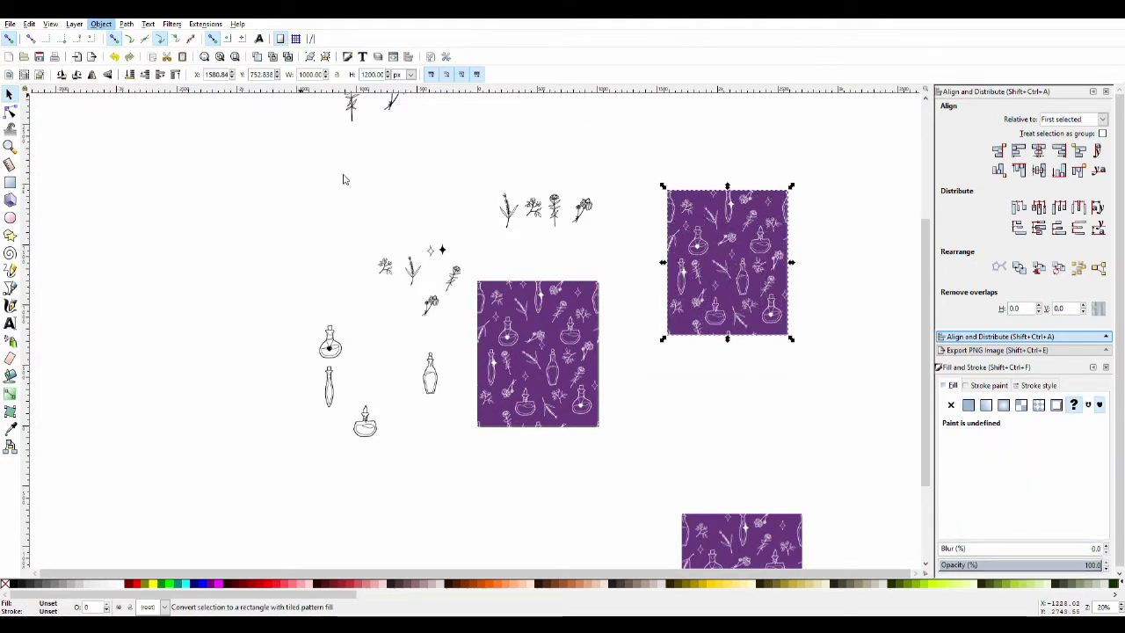
key("r")
scroll(861, 390, "down", 1, "ctrl")
scroll(732, 238, "up", 2, "ctrl")
scroll(732, 237, "down", 1, "ctrl")
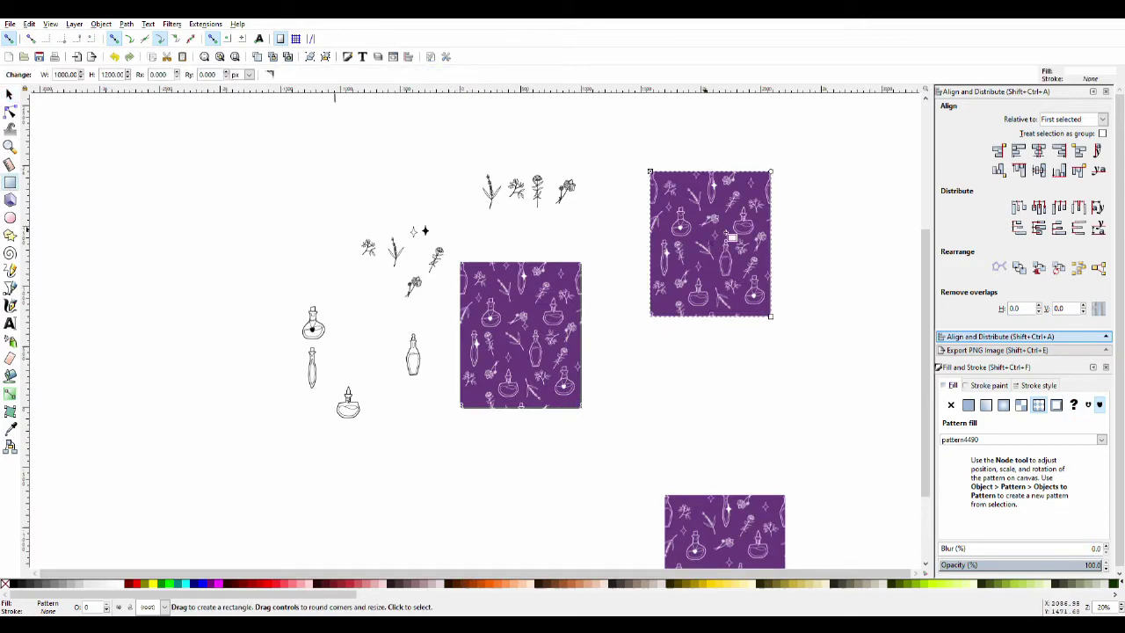
scroll(1036, 434, "down", 1, "ctrl")
left_click_drag(1067, 454, 1011, 409)
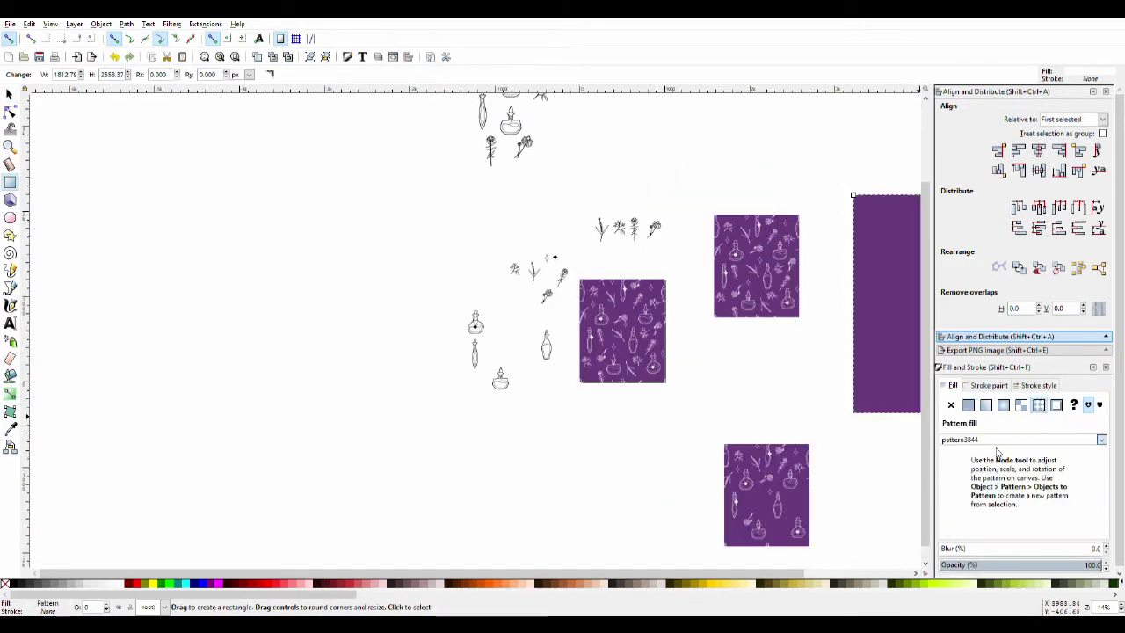
left_click(696, 540)
scroll(695, 539, "up", 2)
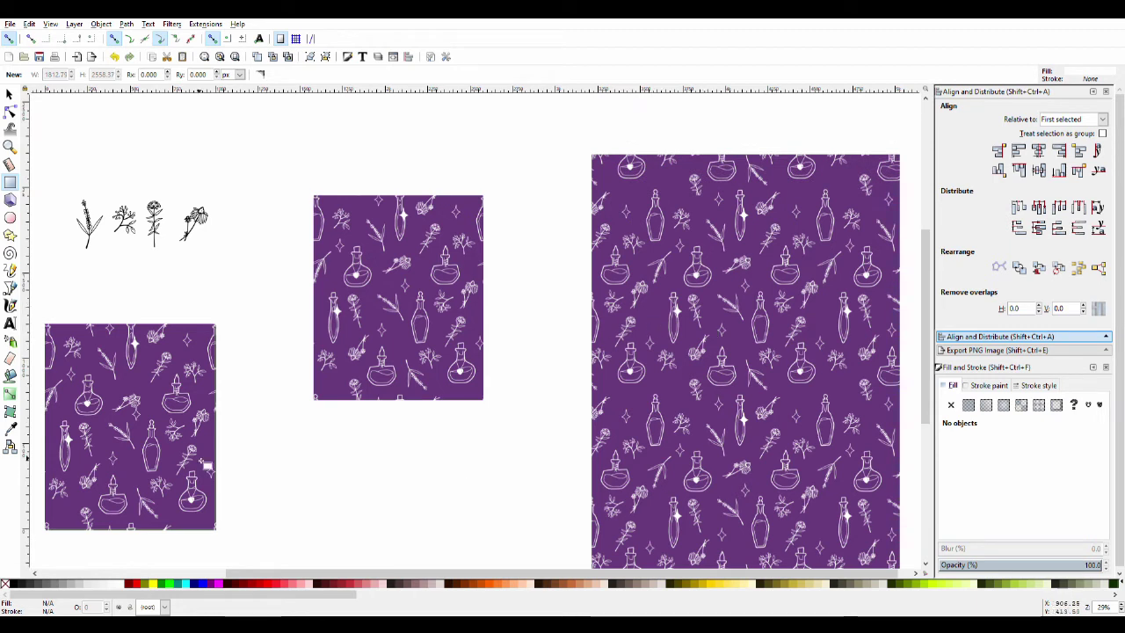
- Select a small motif in the left tile and toggle its rotate handles
key("s")
left_click(215, 420)
left_click(202, 412)
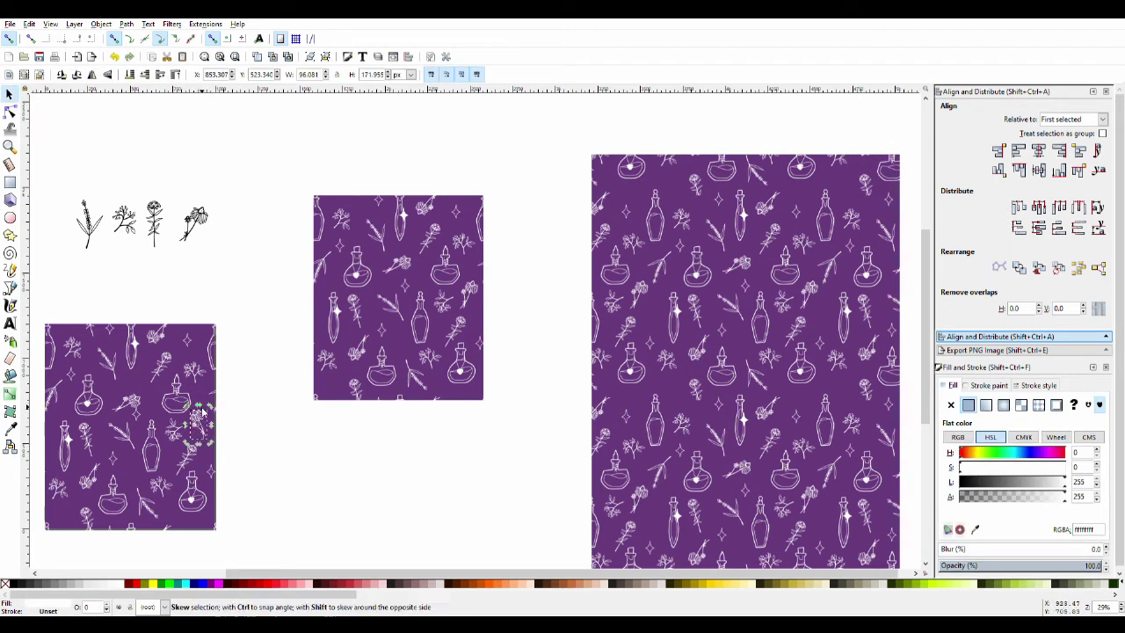
left_click(201, 411, "alt")
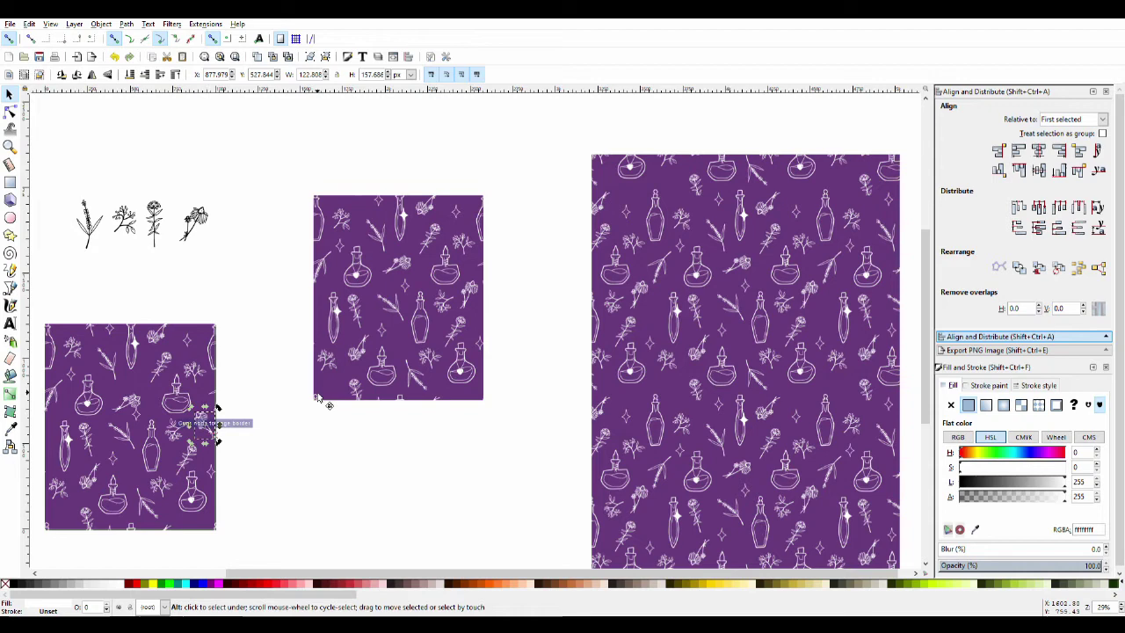
left_click(307, 482)
scroll(594, 237, "down", 1)
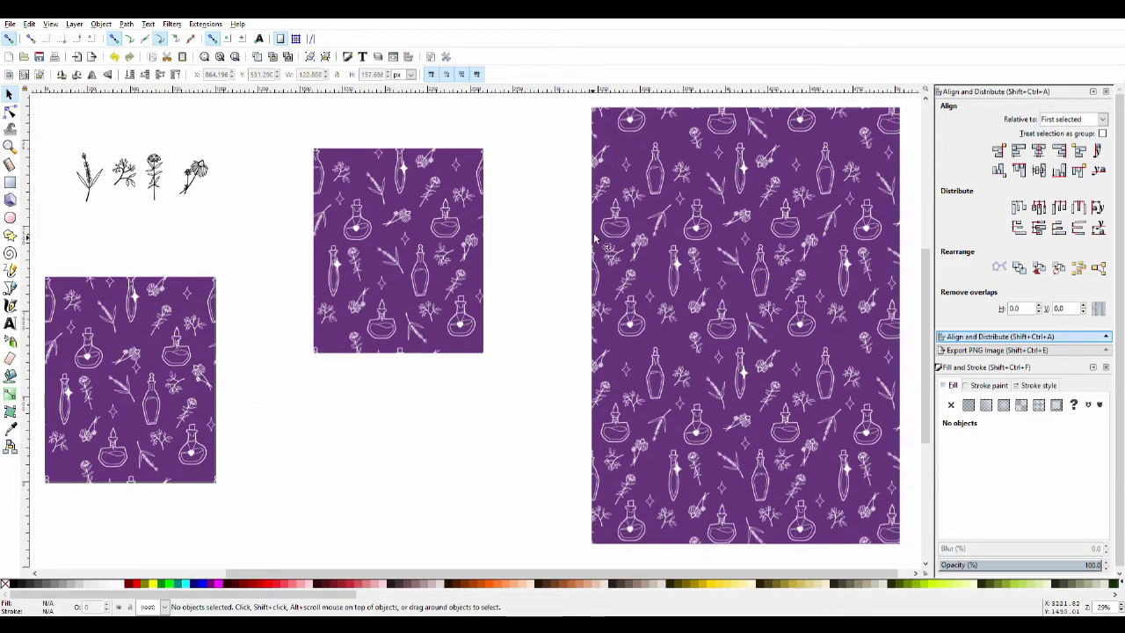
scroll(179, 388, "up", 4)
scroll(566, 408, "down", 4)
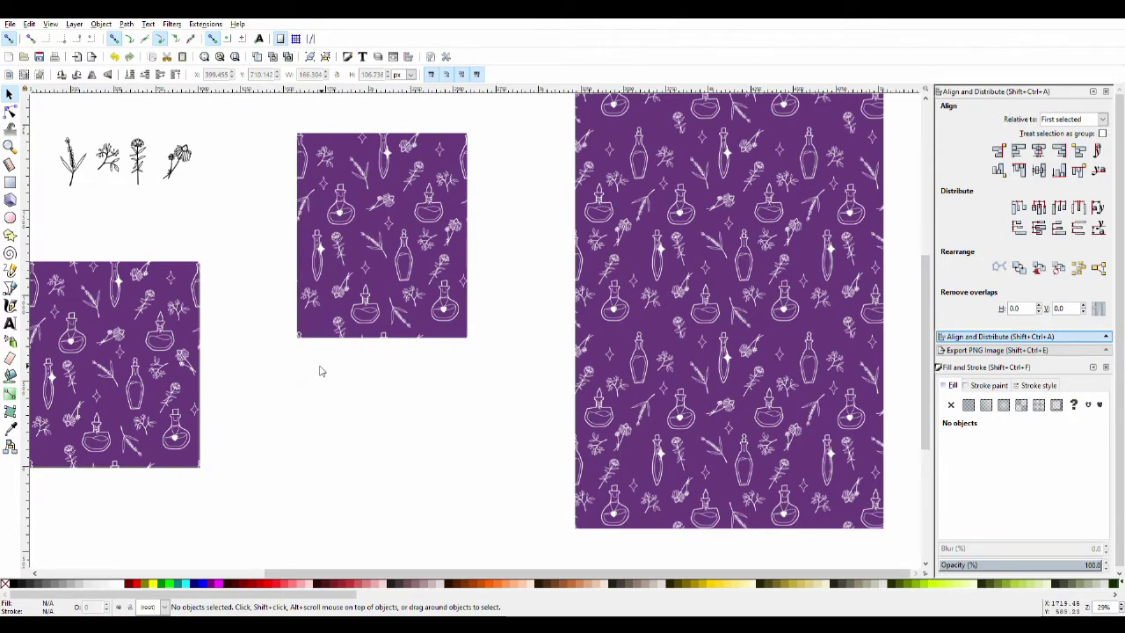
scroll(151, 534, "left", 5)
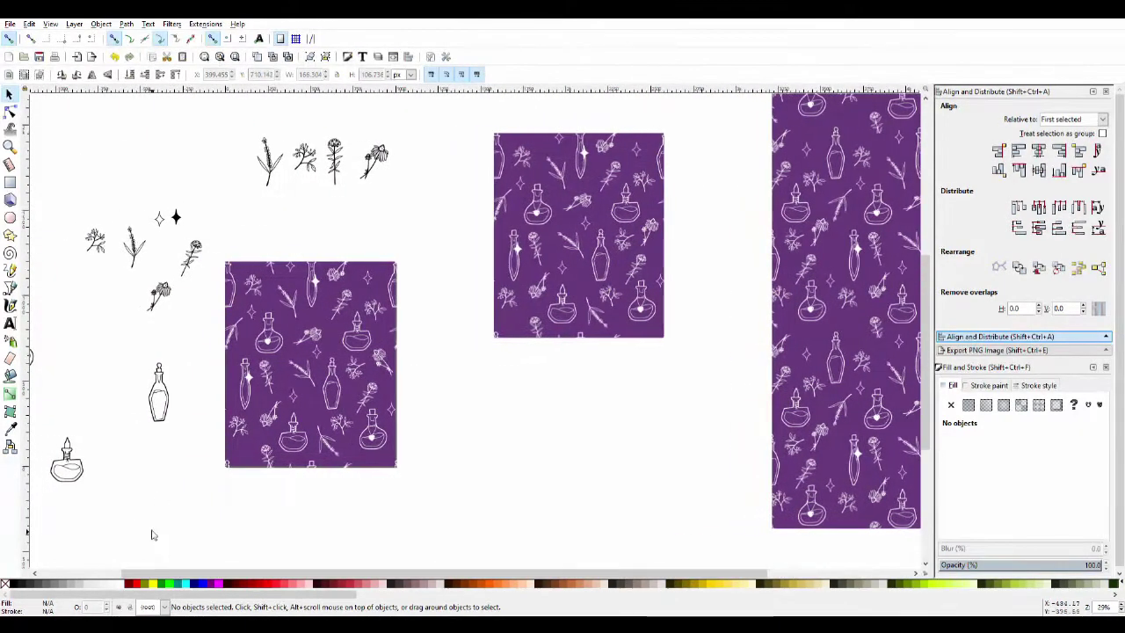
scroll(226, 465, "up", 5)
- Rotate the white lavender sprig and tuck it into the tile's bottom-left corner
left_click(327, 438, "ctrl")
scroll(434, 329, "down", 5)
scroll(434, 330, "up", 1)
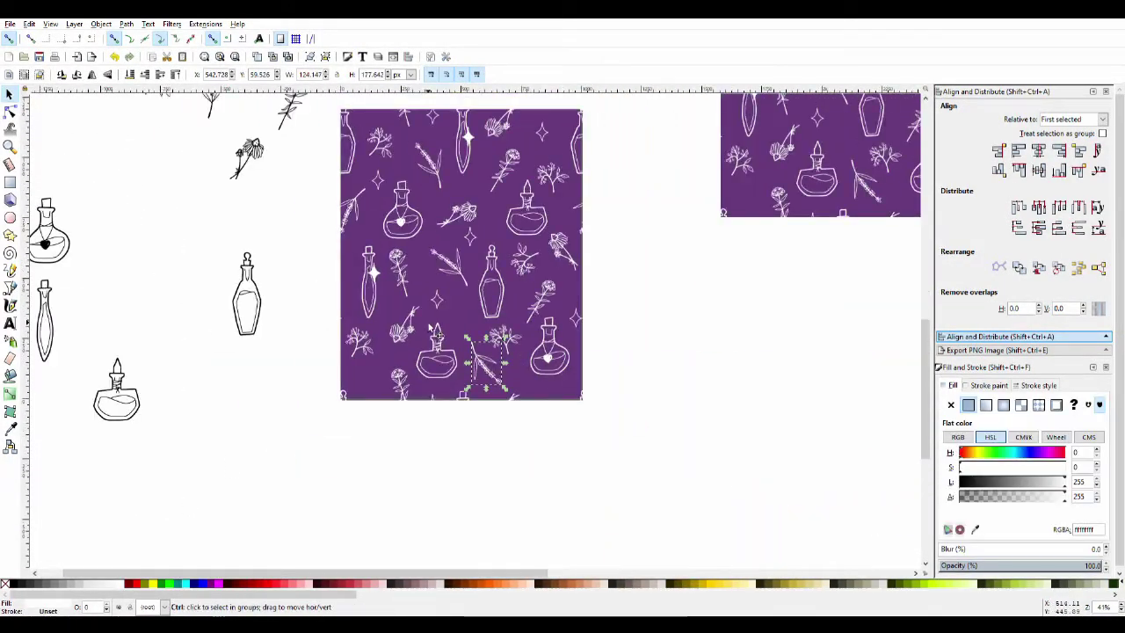
mouse_move(369, 409)
left_mouse_down()
mouse_move(414, 402)
mouse_move(344, 410)
mouse_move(326, 431)
mouse_move(391, 430)
mouse_move(342, 454)
mouse_move(352, 410)
left_mouse_up()
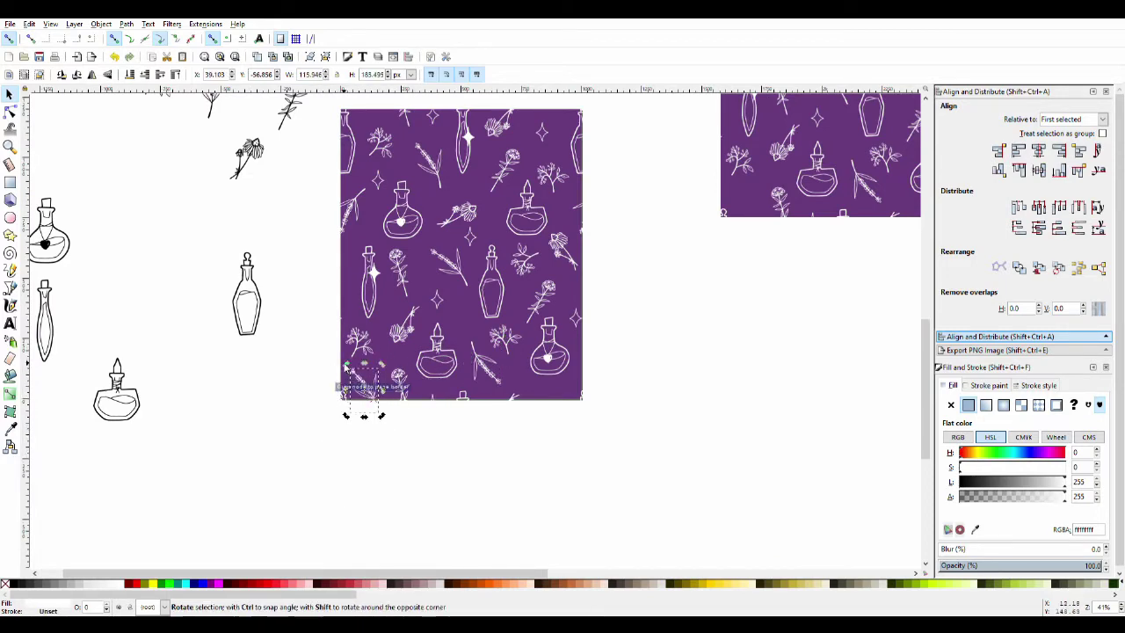
scroll(351, 410, "up", 2)
left_click_drag(423, 358, 470, 318)
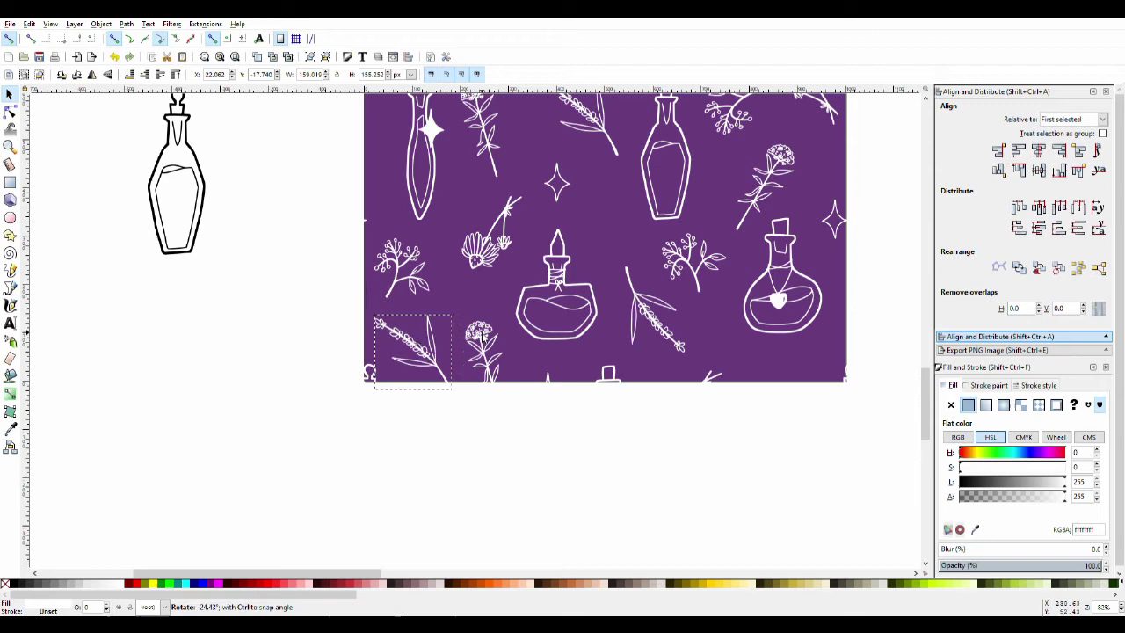
scroll(422, 343, "up", 1)
scroll(417, 343, "down", 2)
key("Tab")
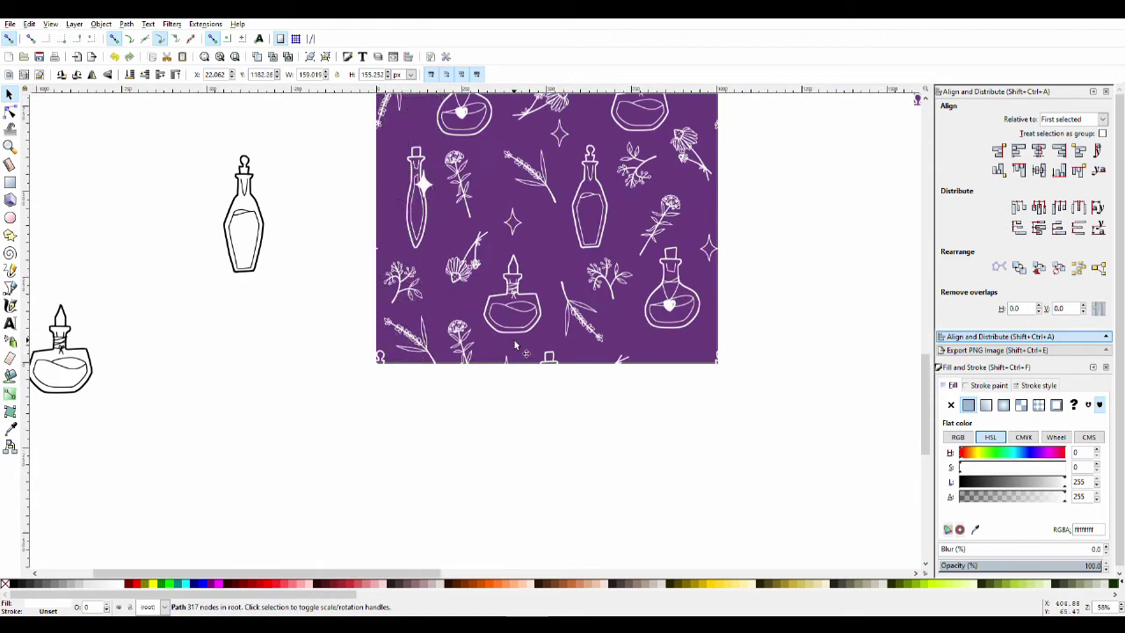
scroll(735, 239, "up", 5)
scroll(747, 199, "down", 1)
left_click(746, 199)
- Select all objects of the editable tile
scroll(740, 242, "down", 1, "ctrl")
scroll(751, 527, "right", 5)
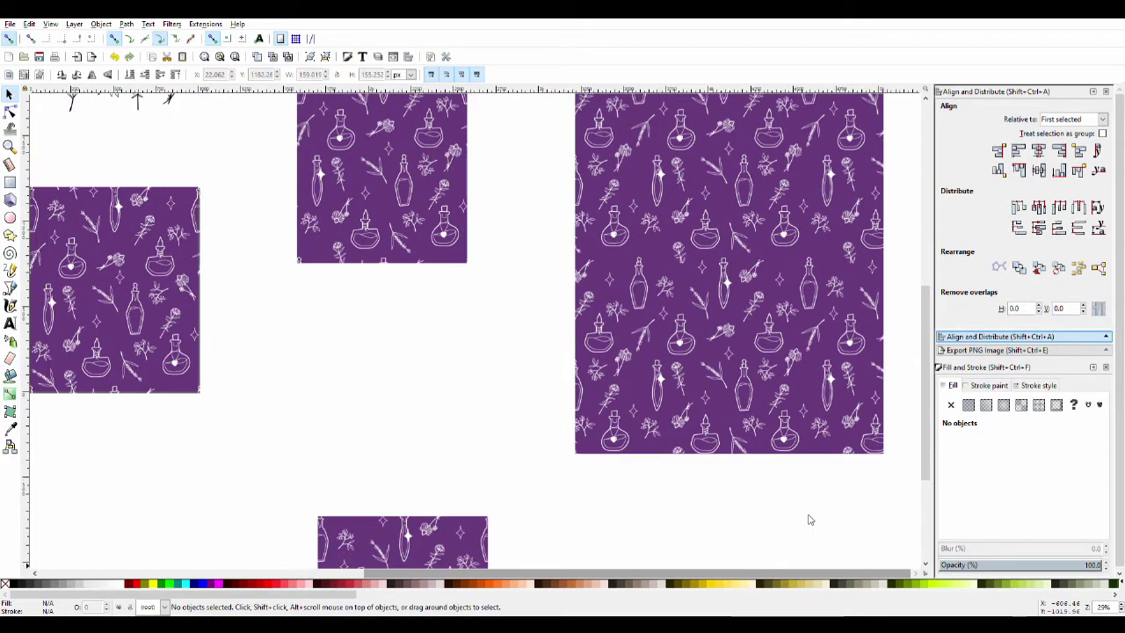
scroll(721, 525, "left", 3)
scroll(505, 296, "up", 2, "ctrl")
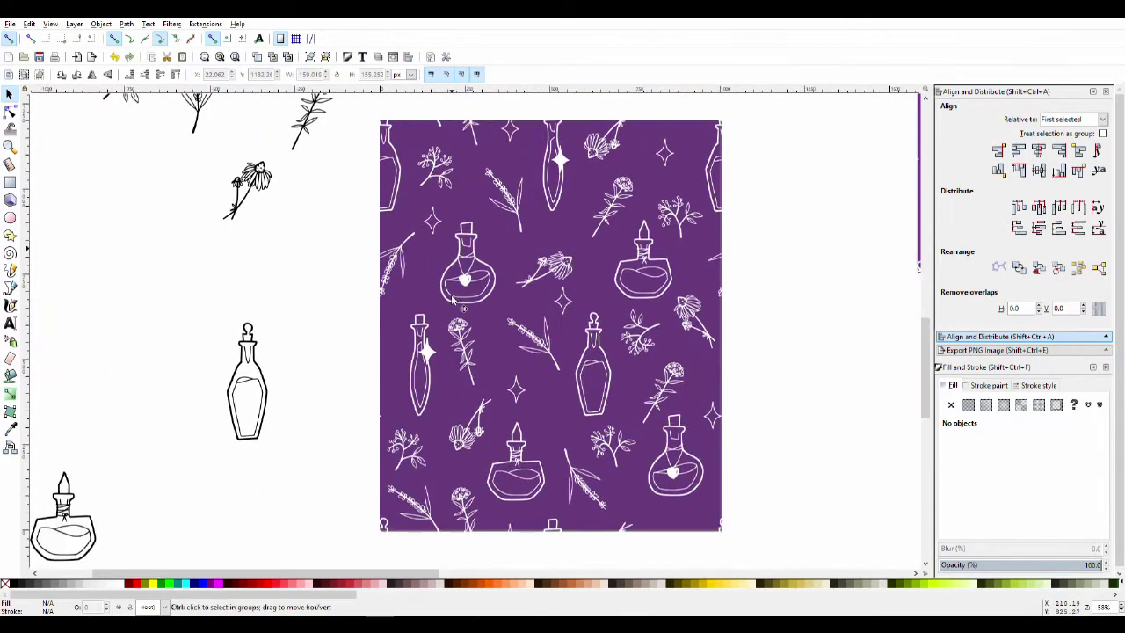
scroll(703, 290, "down", 2, "ctrl")
scroll(457, 448, "right", 4)
scroll(457, 448, "down", 1, "ctrl")
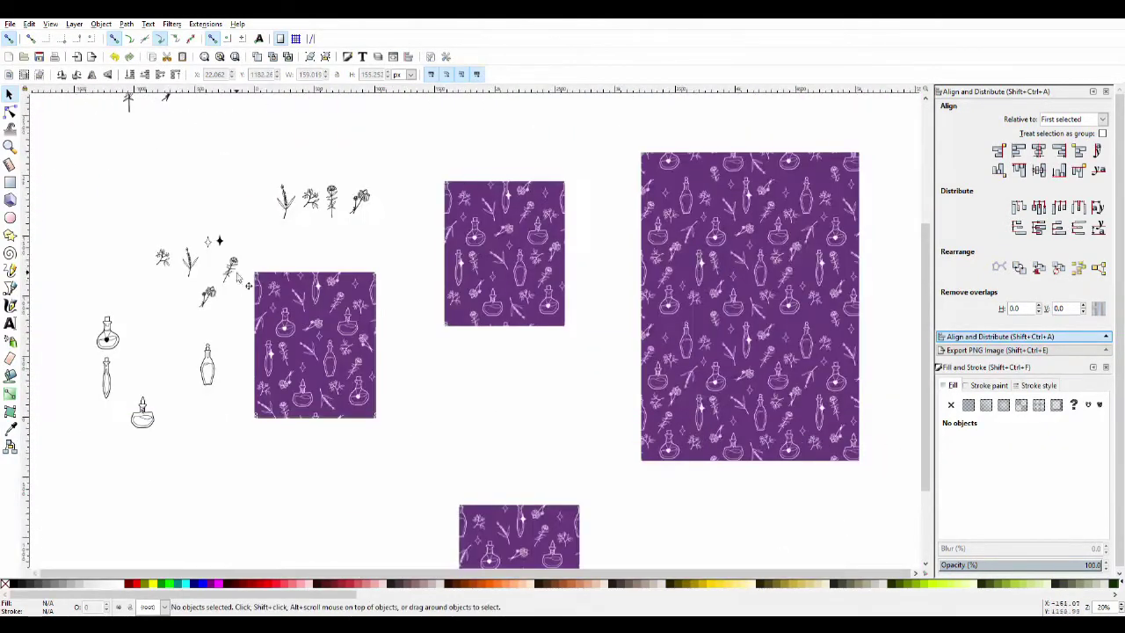
left_click_drag(251, 254, 430, 479)
left_click_drag(417, 269, 284, 510)
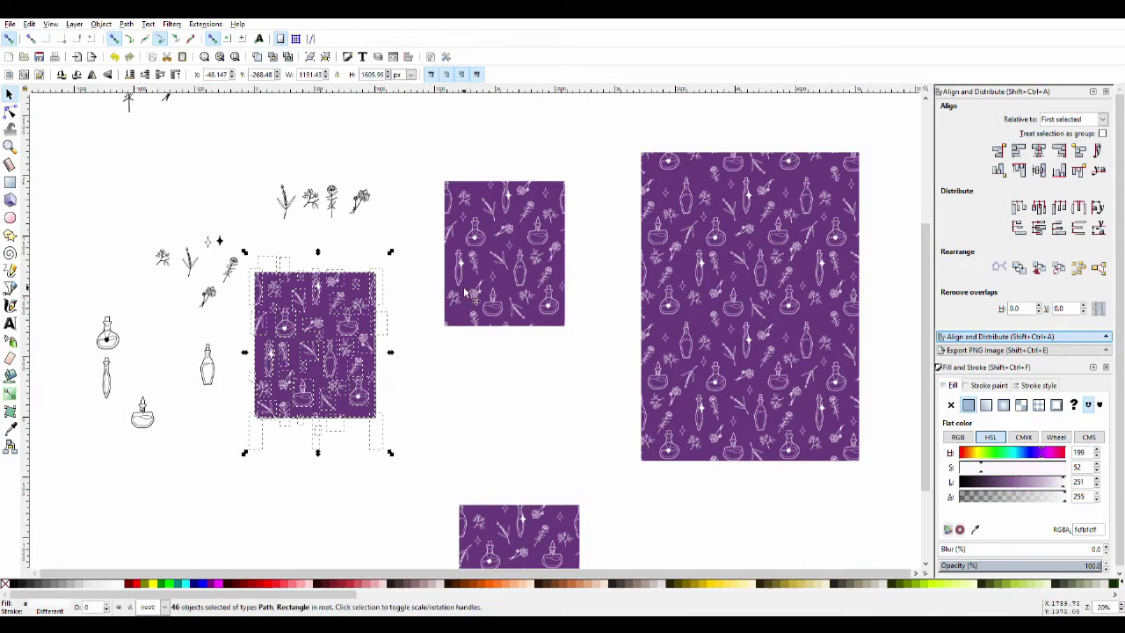
- Reposition the existing pattern rectangles, moving one further down
left_click_drag(470, 295, 473, 451)
left_click_drag(516, 250, 496, 185)
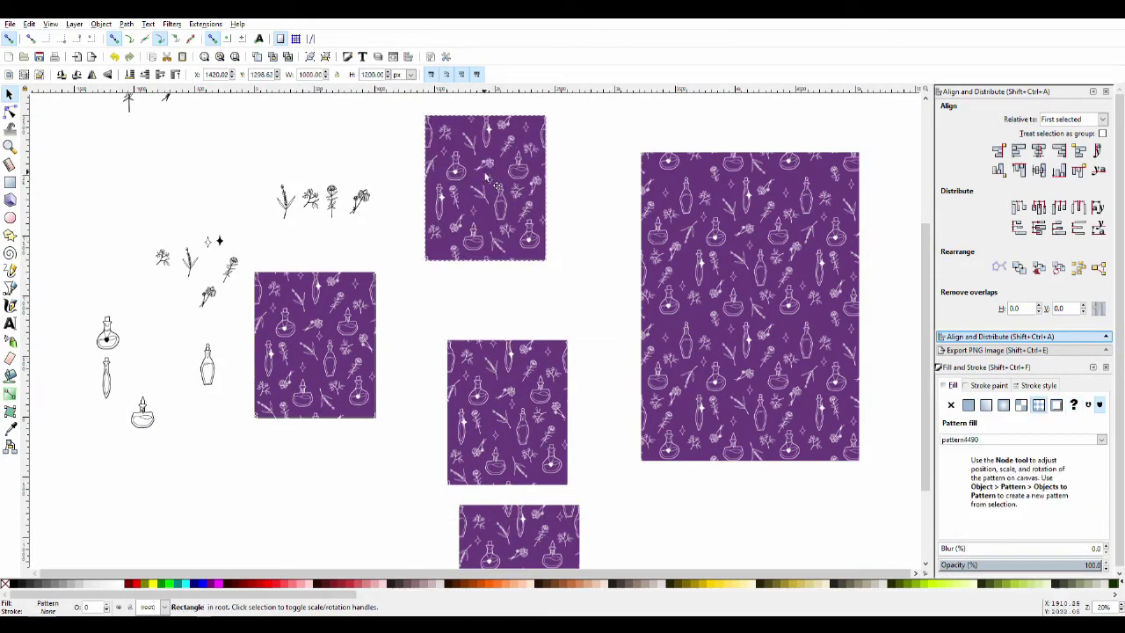
key("ctrl+z")
key("ctrl+z")
key("Escape")
scroll(439, 498, "up", 1, "ctrl")
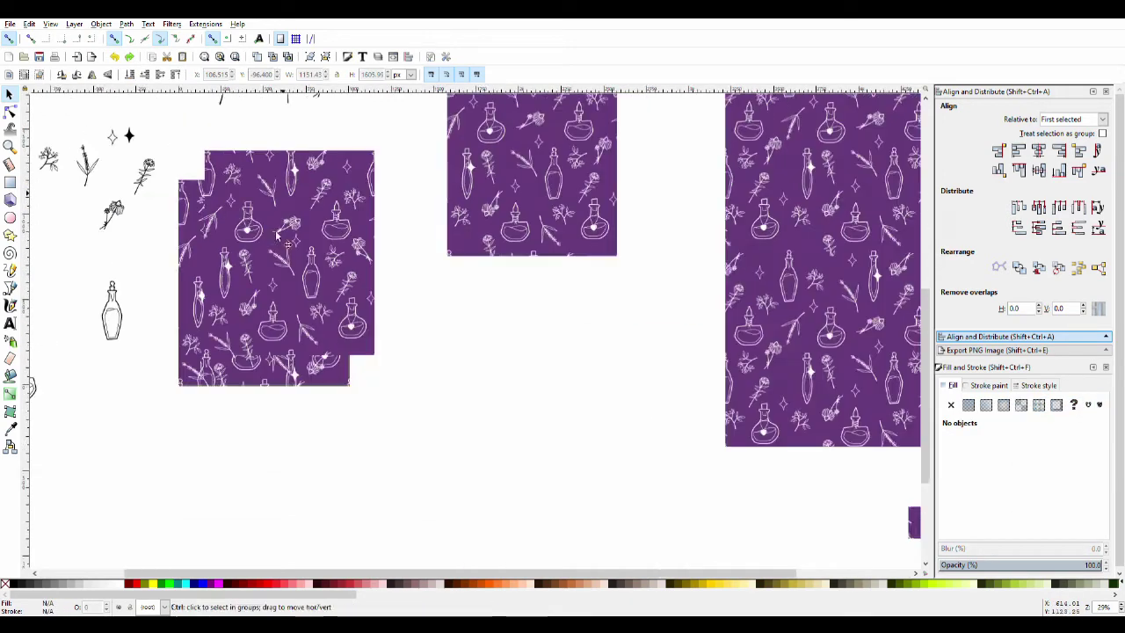
key("ctrl+shift+z")
left_click(369, 150)
- Move the tile group down and snap the plain purple rectangle onto it
left_click_drag(370, 150, 167, 440)
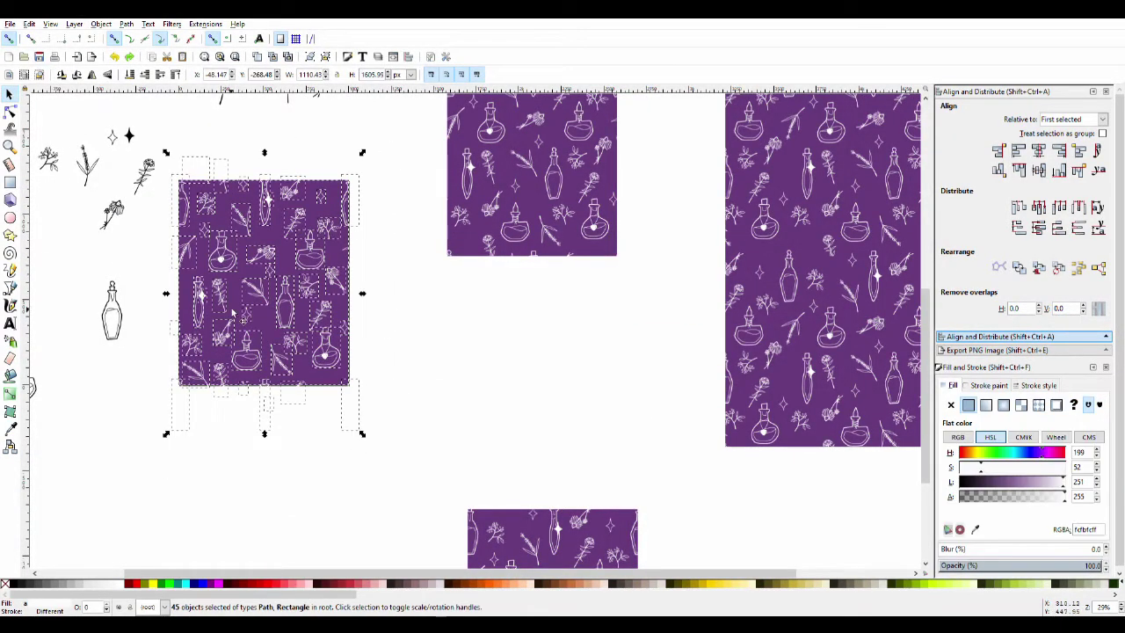
left_click_drag(235, 314, 395, 398)
key("ctrl+z")
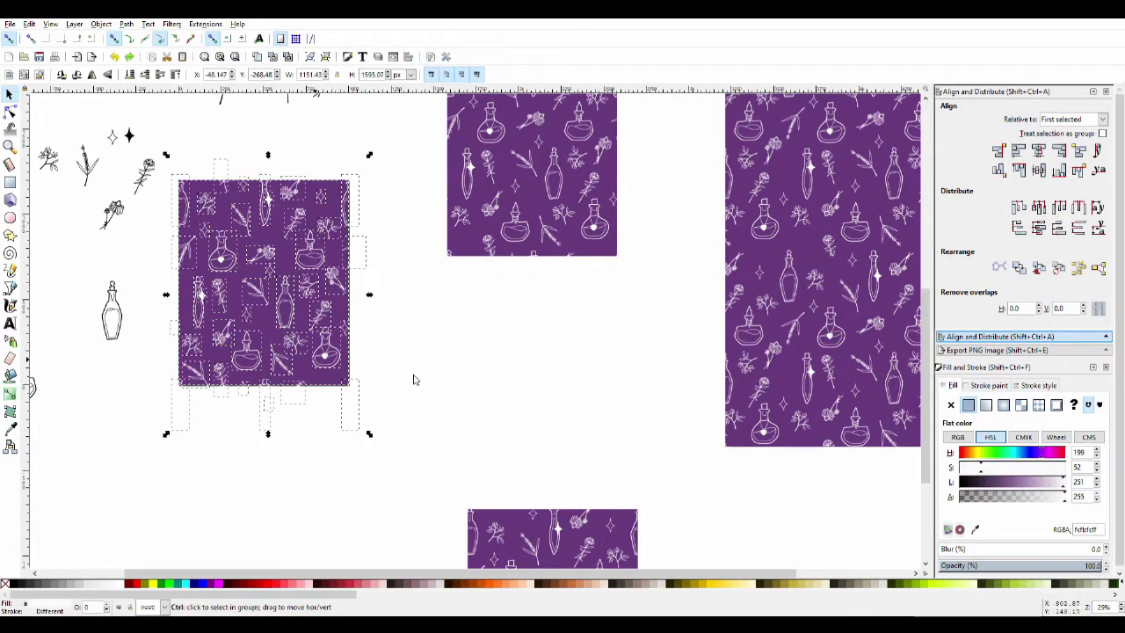
scroll(413, 380, "down", 1, "ctrl")
left_click_drag(338, 215, 307, 460)
left_click_drag(258, 205, 280, 428)
- Convert the purple rectangle and tile group into a pattern fill with Alt+I
left_click_drag(154, 300, 386, 366)
scroll(351, 422, "down", 5)
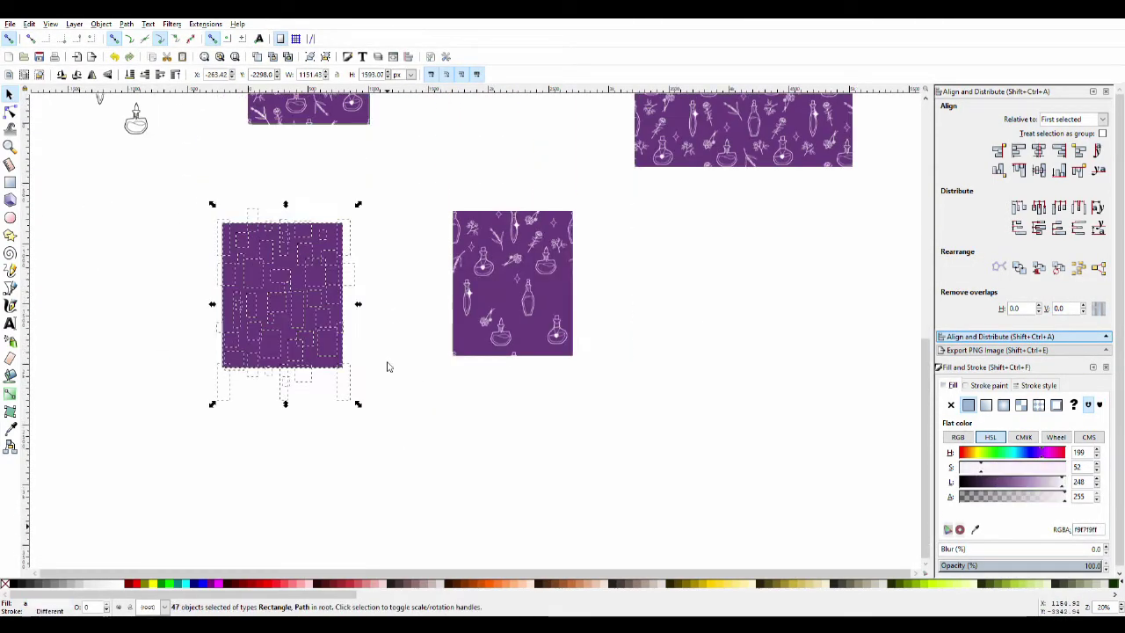
scroll(397, 288, "up", 2, "ctrl")
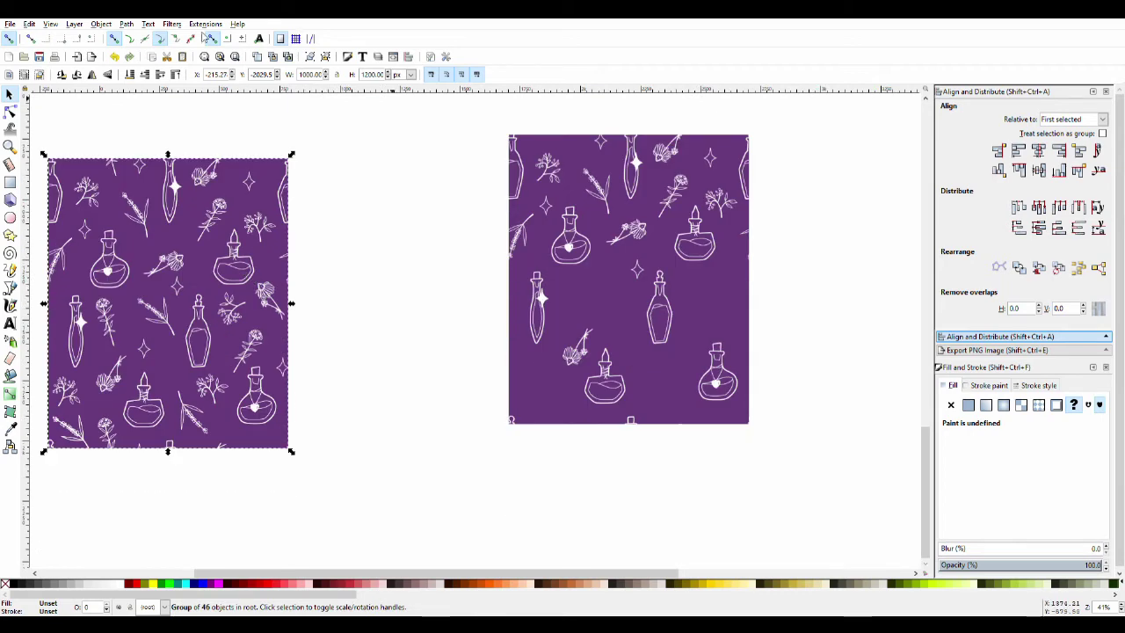
key("alt+i")
scroll(475, 334, "down", 3)
scroll(606, 352, "up", 4)
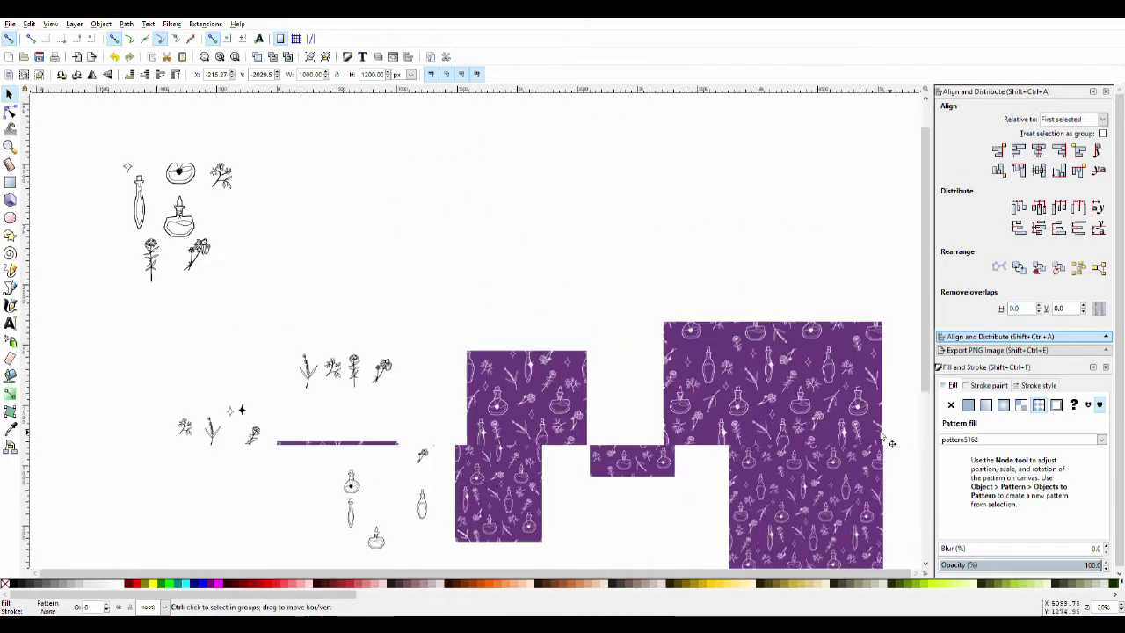
scroll(235, 331, "down", 2, "ctrl")
scroll(352, 334, "down", 3)
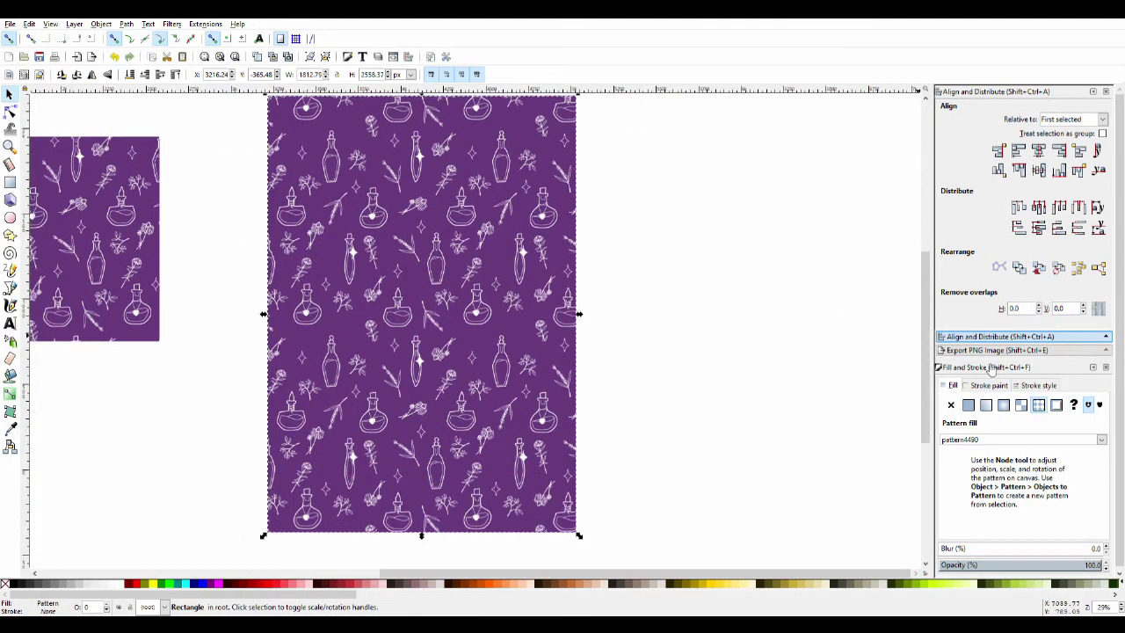
key("Escape")
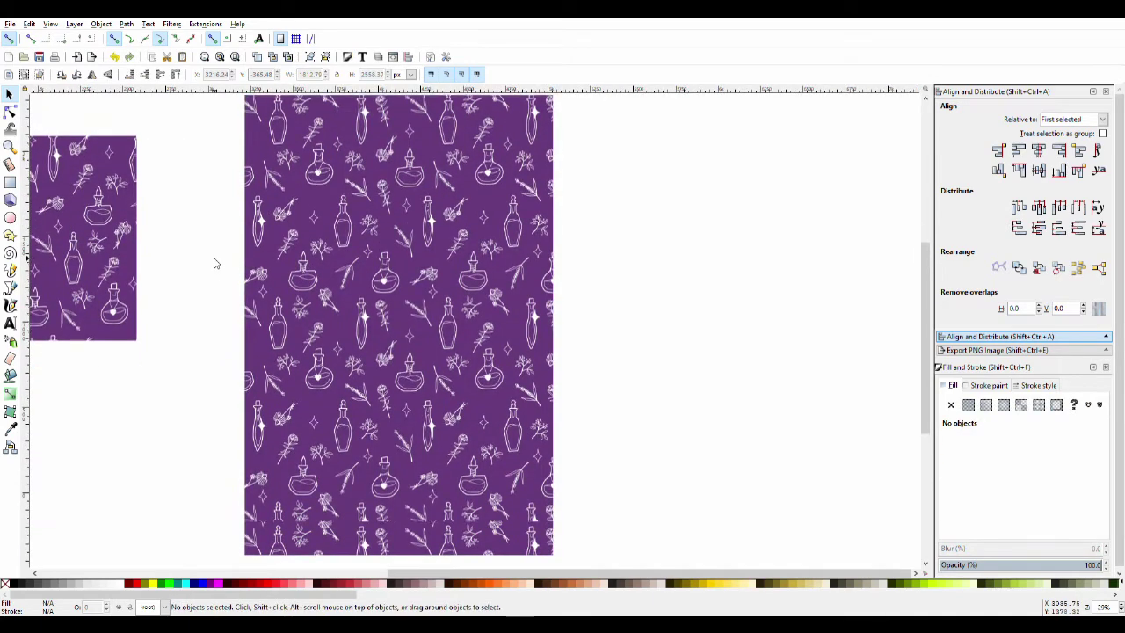
- Enlarge the tall pattern rectangle to a much bigger size
scroll(220, 258, "down", 2, "ctrl")
left_click(381, 283)
left_click_drag(392, 396, 633, 507)
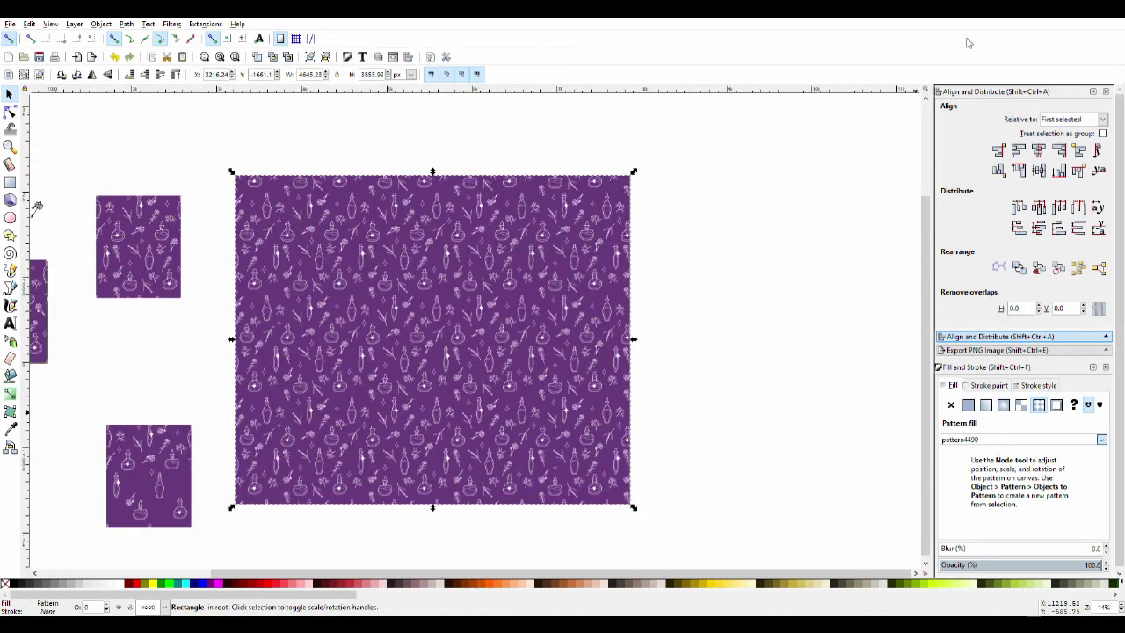
key("Escape")
scroll(369, 343, "up", 1, "ctrl")
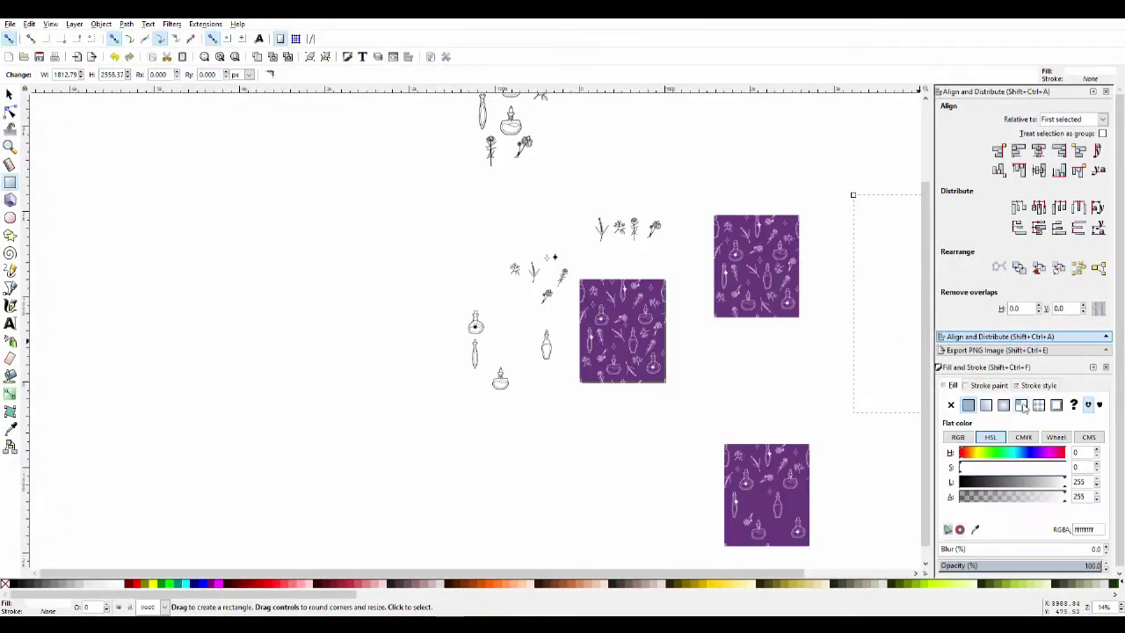
left_click(1039, 404)
- Deselect the new rectangle and scroll up to the four black potion bottles
key("Escape")
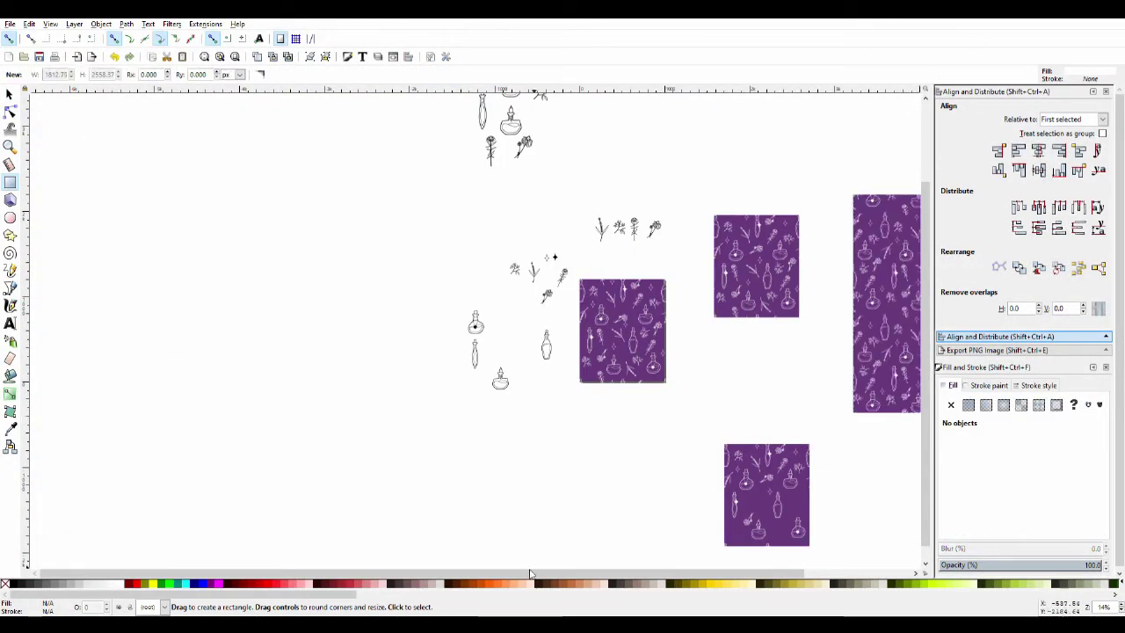
scroll(914, 324, "up", 2, "ctrl")
scroll(762, 427, "up", 3)
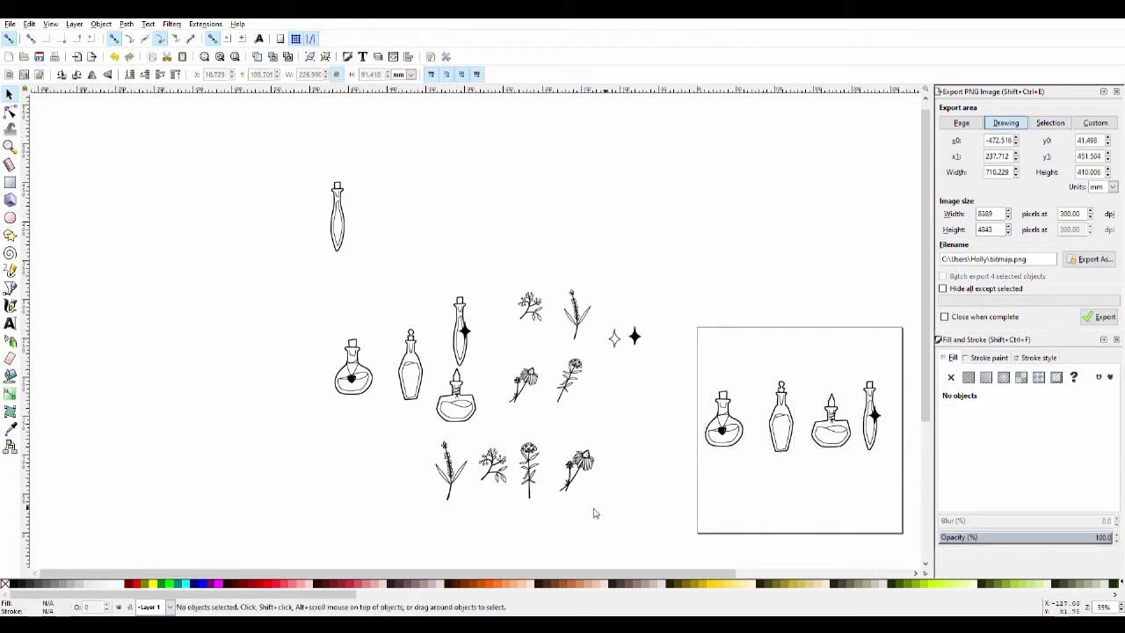
- Select the four potion bottles and dismiss the PNG export settings
scroll(593, 514, "right", 5)
left_click(649, 413)
left_click(607, 422, "shift")
left_click(557, 417, "shift")
left_click(499, 422, "shift")
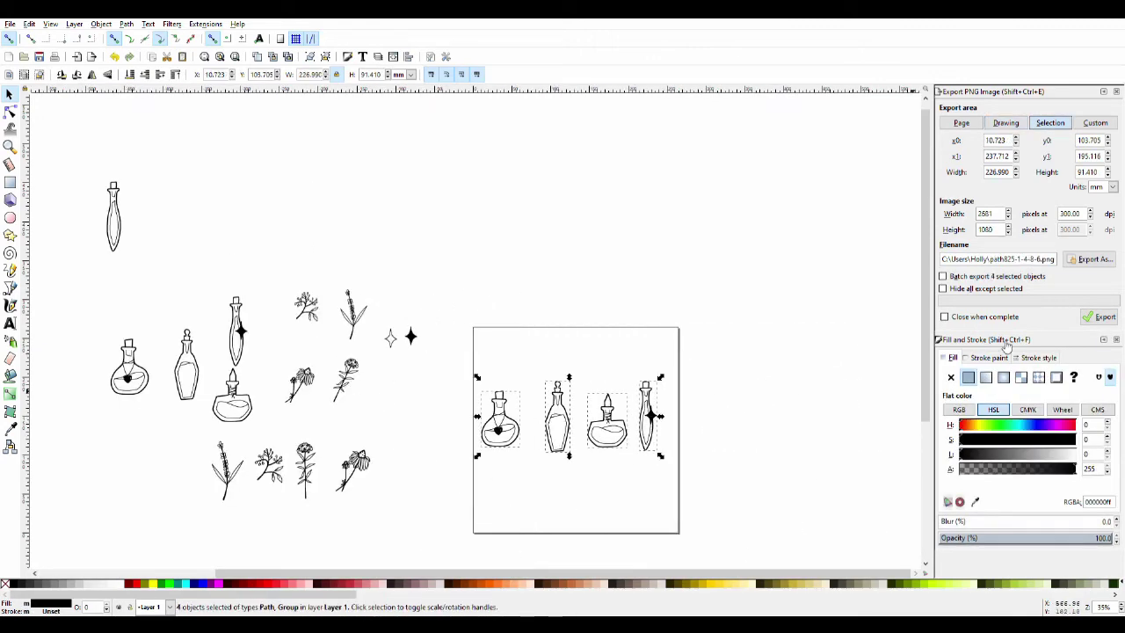
left_click(1117, 92)
- Distribute the four bottles evenly and line up their centres horizontally
key("shift+ctrl+a")
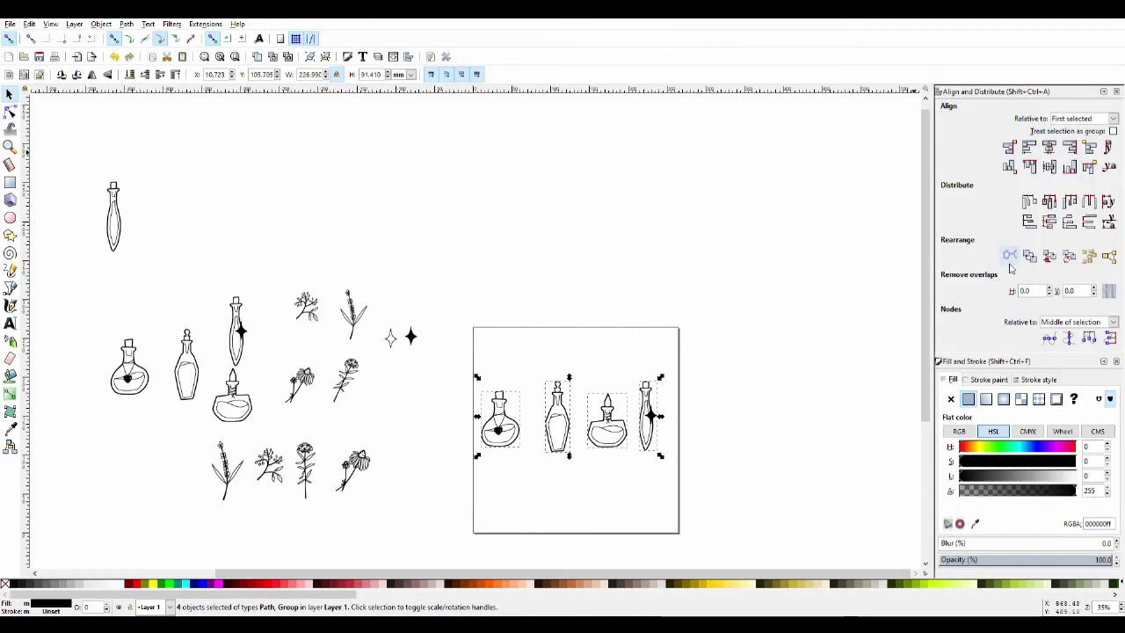
left_click(1049, 201)
scroll(762, 385, "up", 2)
scroll(761, 384, "down", 1)
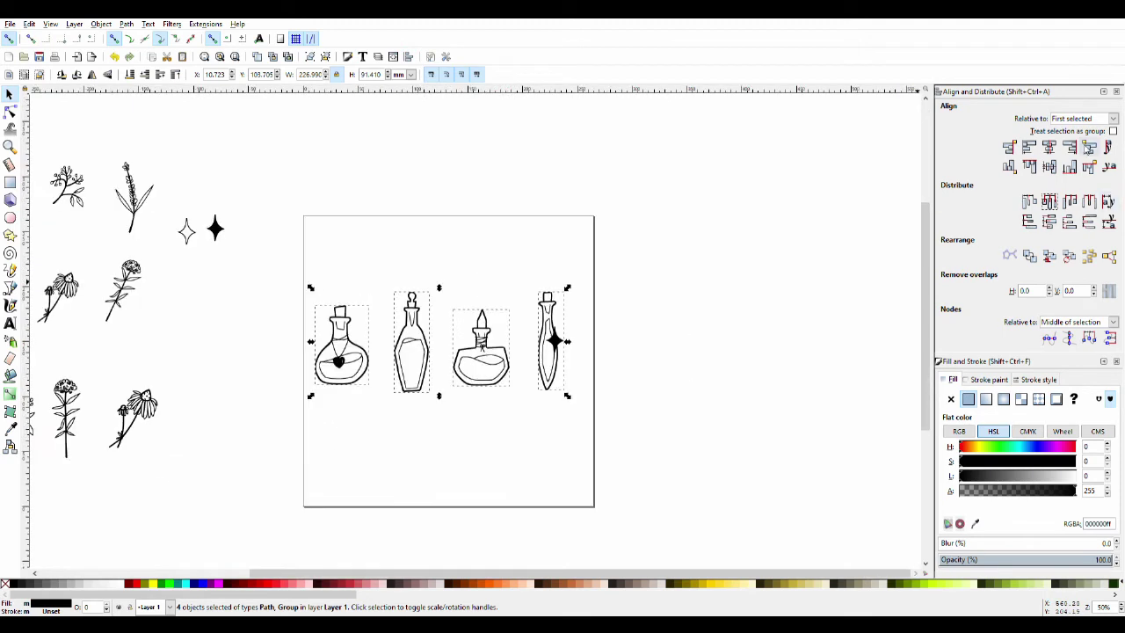
left_click(1052, 167)
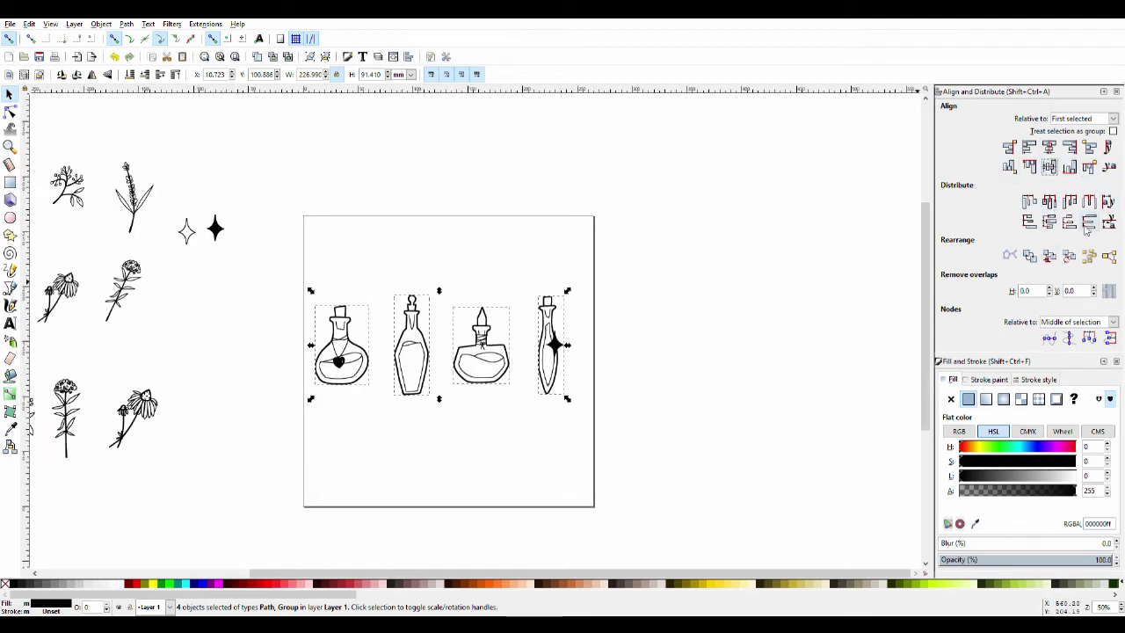
- Reselect all four bottles and nudge the row slightly to the right
left_click(264, 354)
scroll(263, 352, "up", 2)
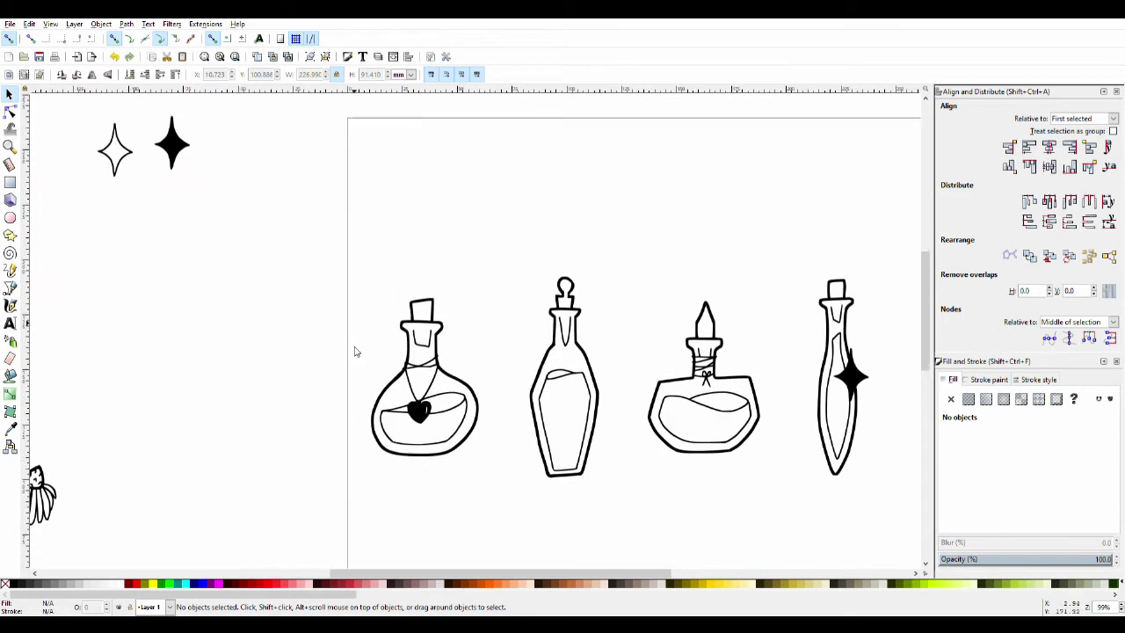
scroll(355, 352, "down", 2)
scroll(369, 273, "up", 1)
left_click_drag(377, 264, 735, 466)
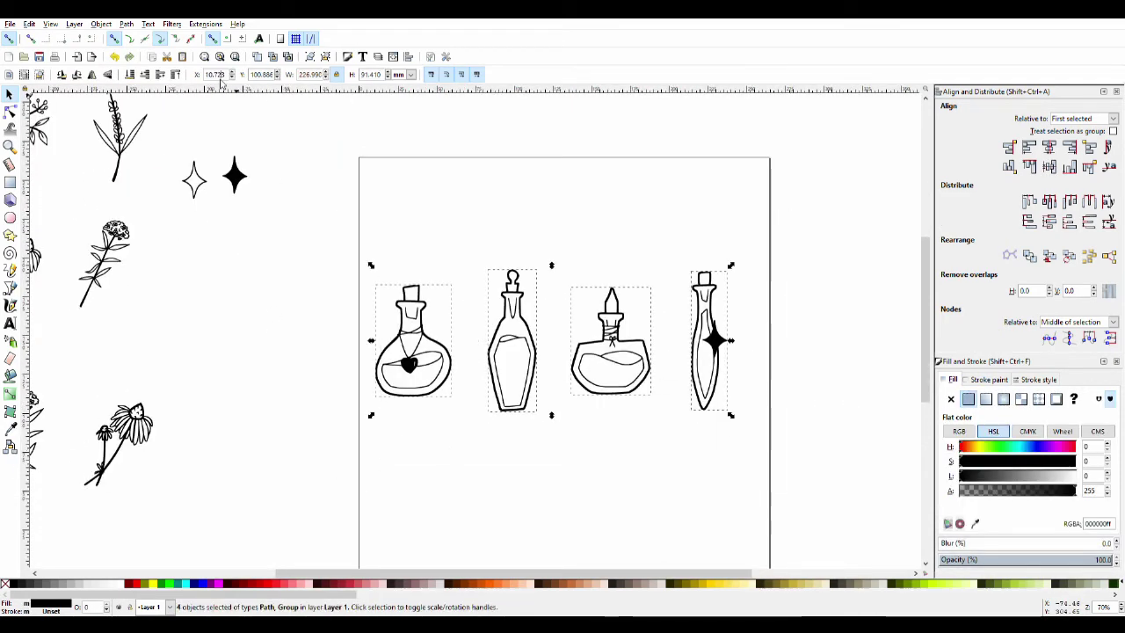
left_click(485, 220)
left_click_drag(362, 253, 761, 472)
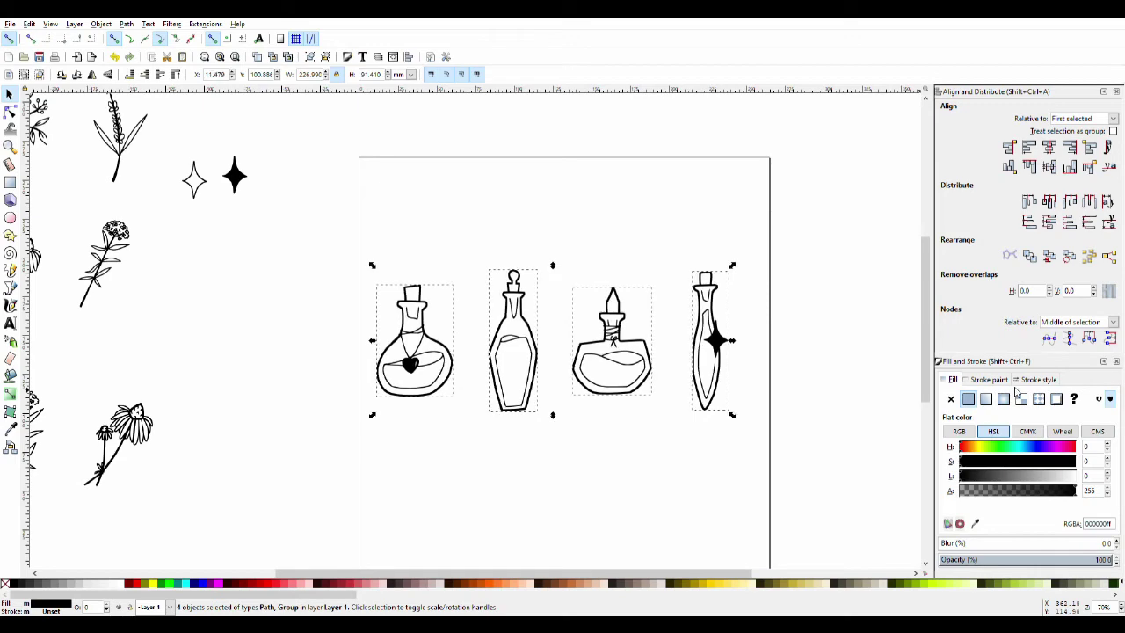
key("Right")
key("Right")
key("Right")
key("Right")
key("Right")
key("Right")
key("Right")
key("Right")
key("Right")
key("Right")
scroll(786, 386, "down", 2)
scroll(798, 391, "up", 1)
left_click(802, 378)
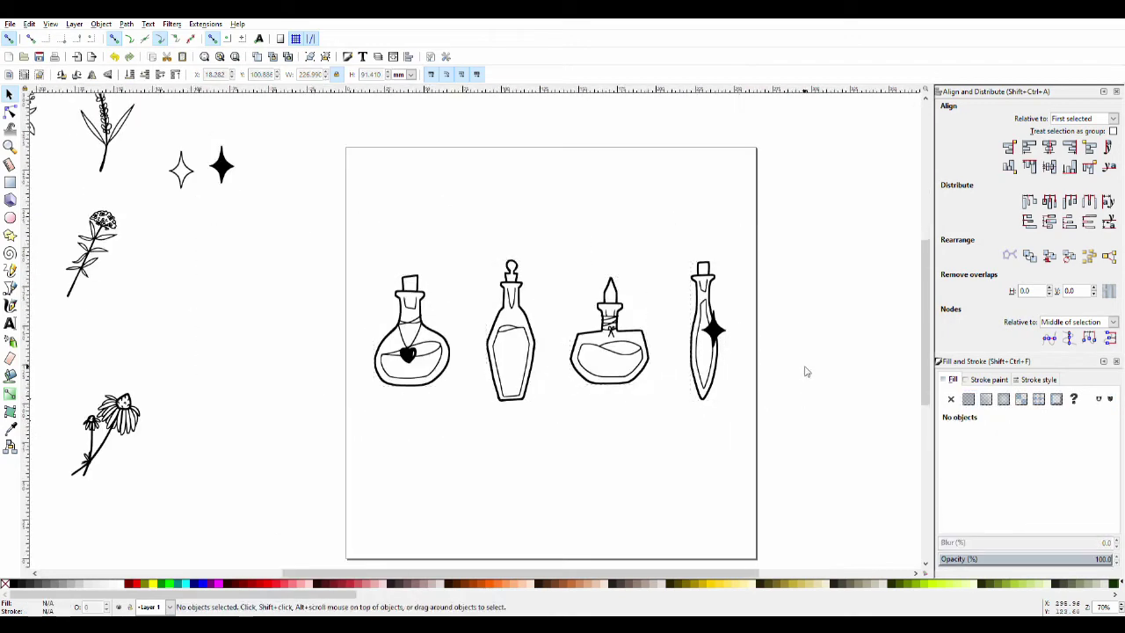
- Put the dagger bottle second and the tall bottle at the right end
scroll(822, 413, "down", 1)
scroll(829, 442, "up", 1)
left_click_drag(282, 184, 768, 441)
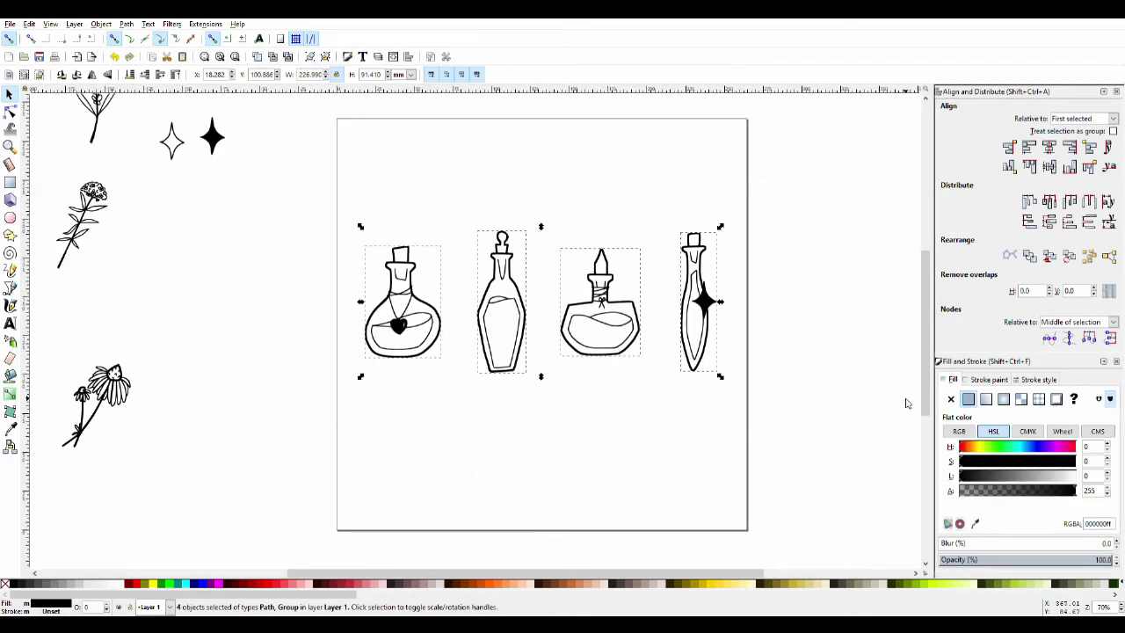
left_click(799, 329)
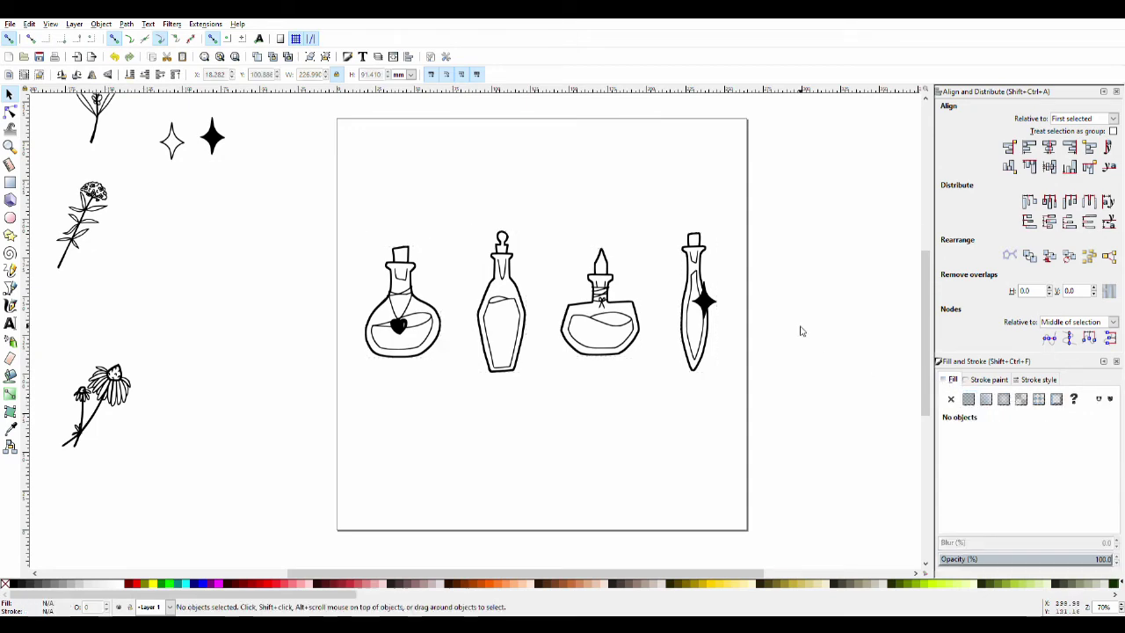
left_click_drag(703, 332, 485, 339)
key("ctrl+z")
left_click_drag(313, 188, 816, 447)
- Space the bottles evenly again and align their bottom edges
left_click(1049, 201)
left_click(773, 297)
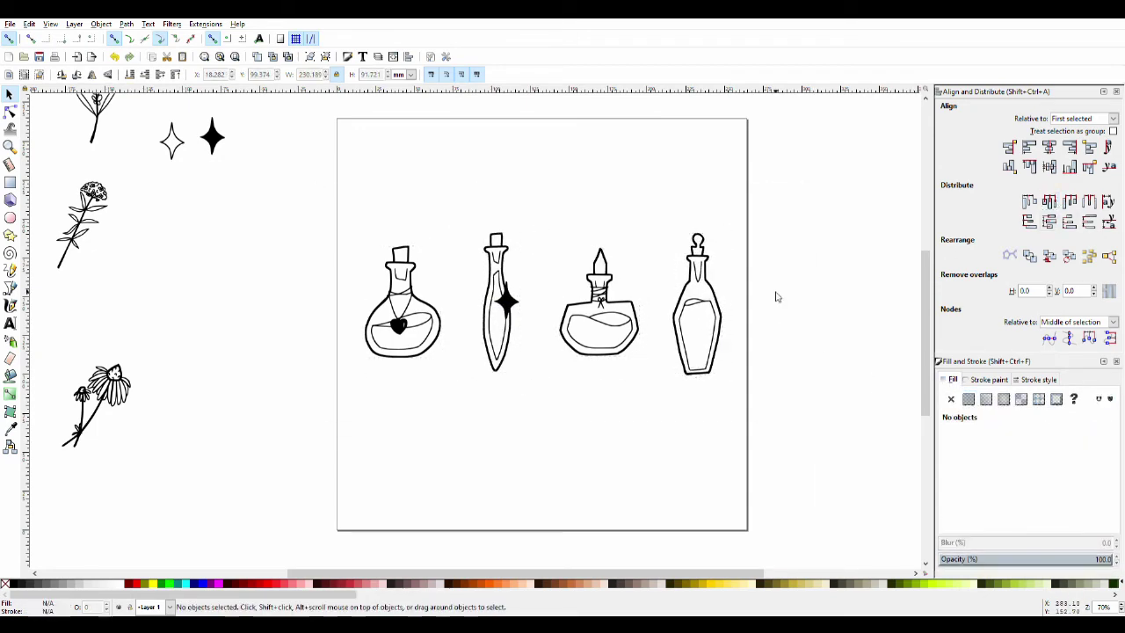
scroll(295, 212, "up", 1)
left_click_drag(295, 212, 799, 322)
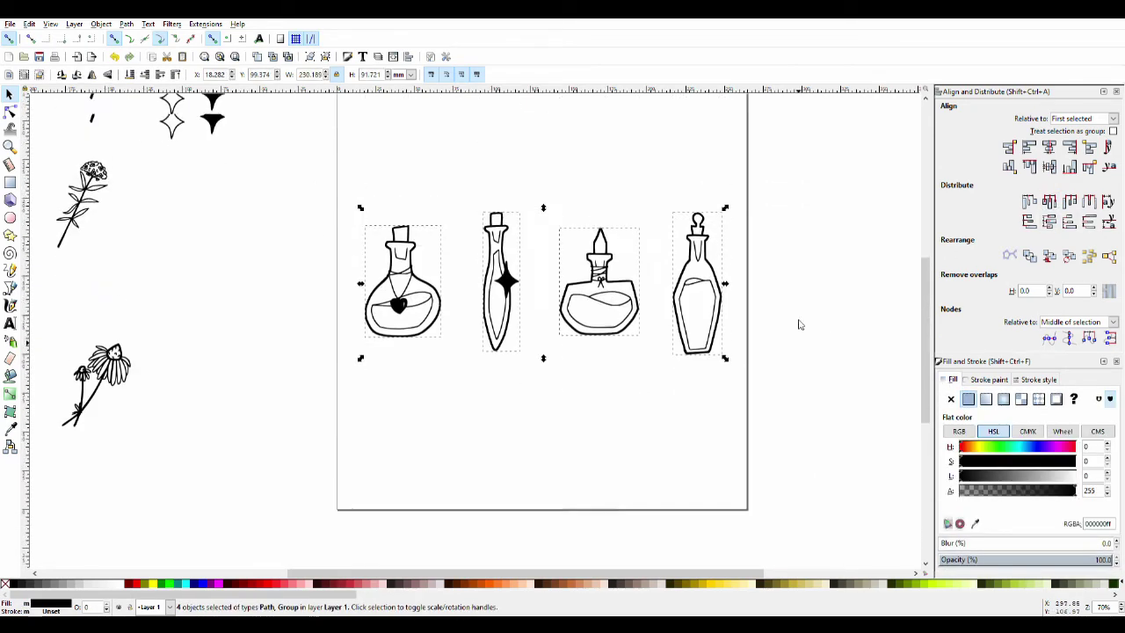
left_click(1068, 167)
- Centre the four herbs on the page and space them evenly
left_click(314, 389)
scroll(314, 389, "down", 1)
left_click_drag(314, 164, 783, 452)
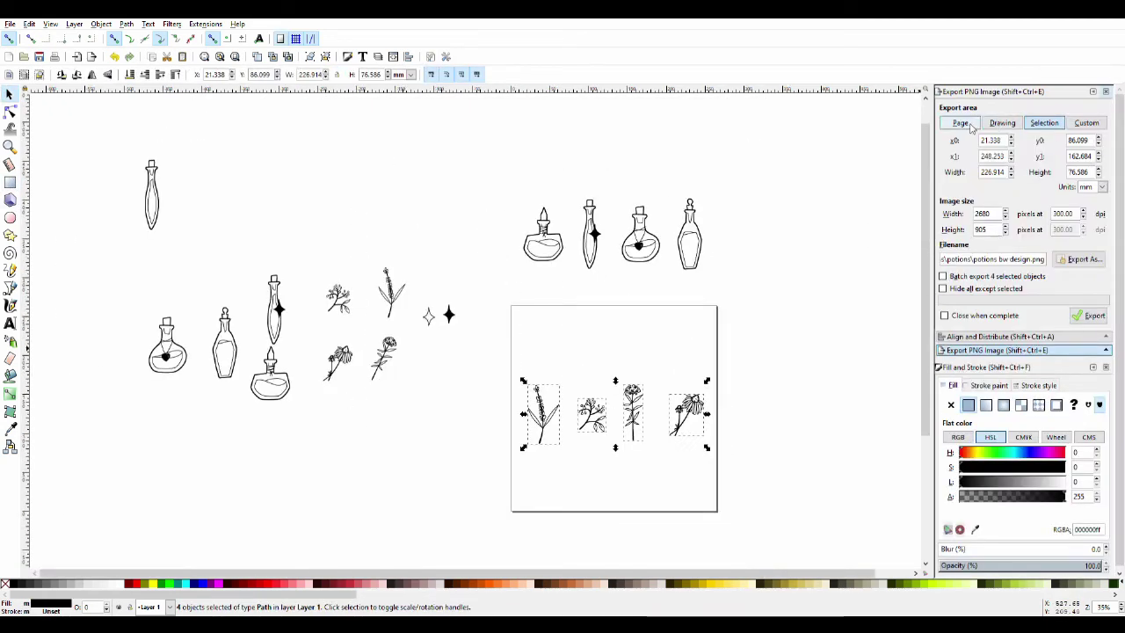
key("ctrl+shift+a")
left_click(1038, 170)
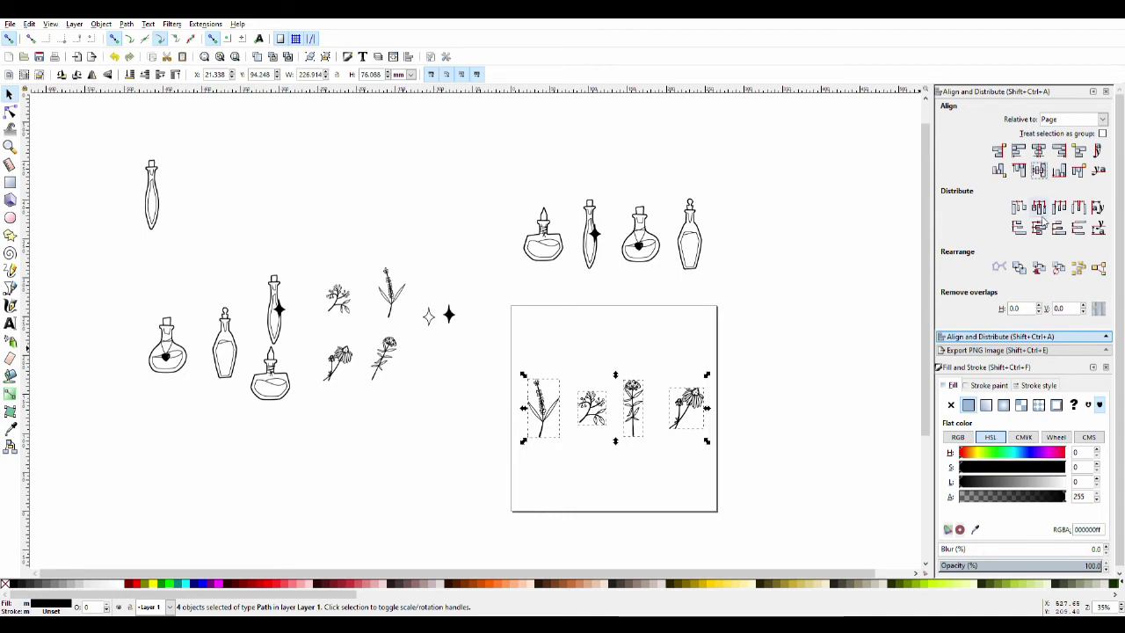
left_click(1039, 206)
left_click(726, 394)
- Try the outline sparkle star on the page, then move it back off
scroll(726, 393, "up", 1)
left_click_drag(308, 292, 630, 458)
key("ctrl+v")
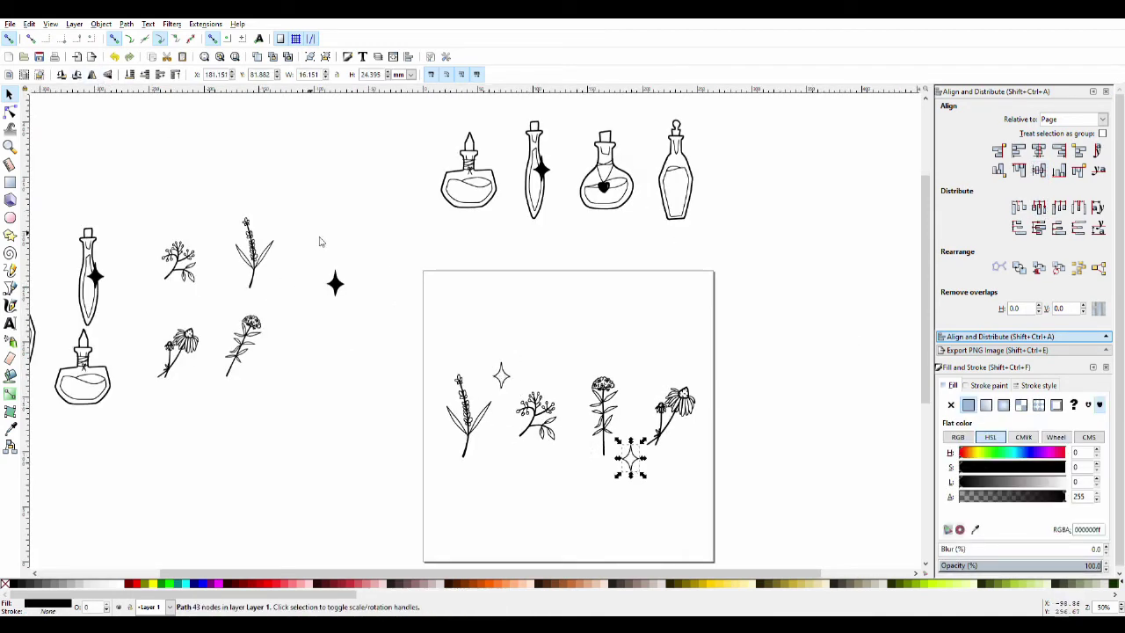
left_click(447, 472)
scroll(447, 472, "down", 1)
left_click(509, 363)
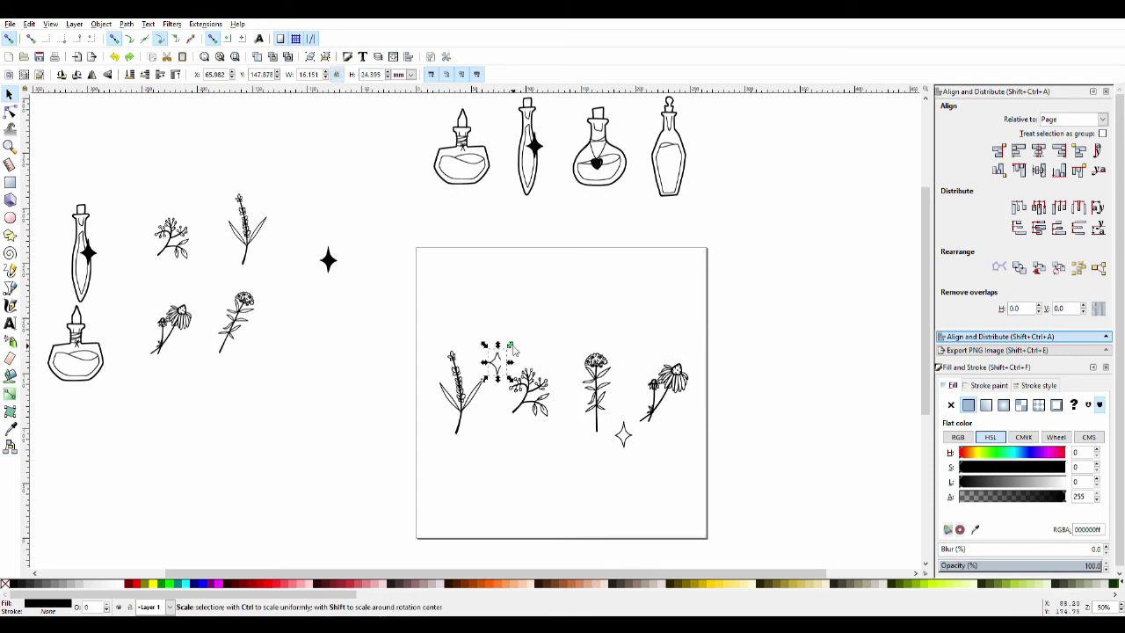
left_click_drag(498, 362, 328, 260)
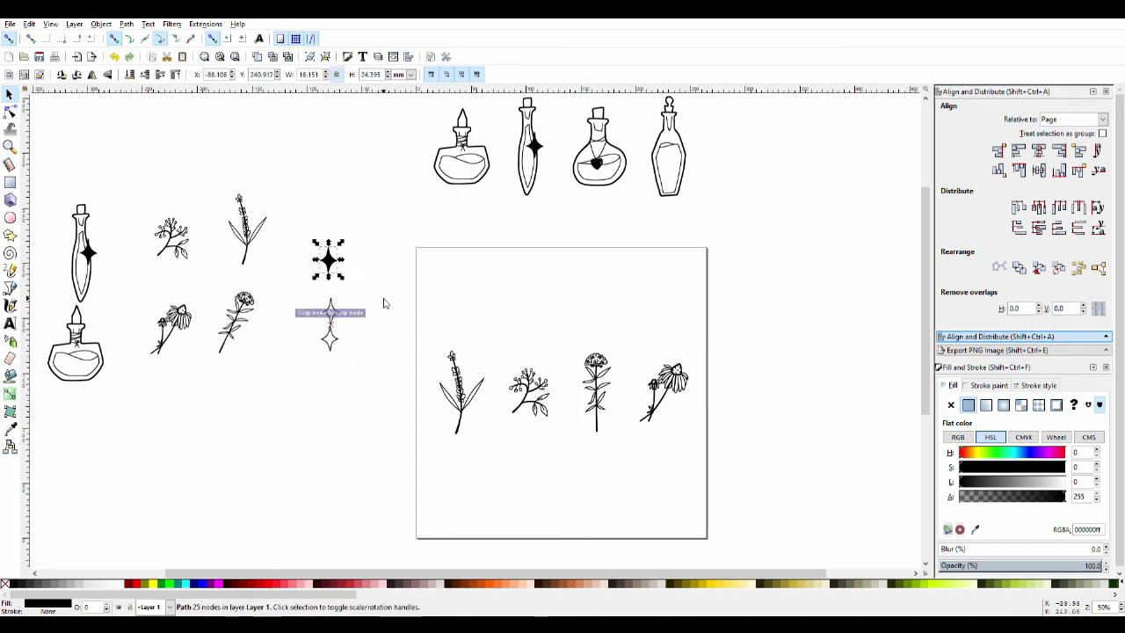
- Paste a solid sparkle star and place it among the herbs
key("ctrl+z")
key("ctrl+v")
left_click_drag(502, 381, 658, 400)
scroll(629, 447, "down", 1)
scroll(630, 431, "up", 1)
scroll(607, 427, "down", 1)
scroll(616, 422, "up", 1)
left_click(741, 458)
scroll(741, 458, "down", 1)
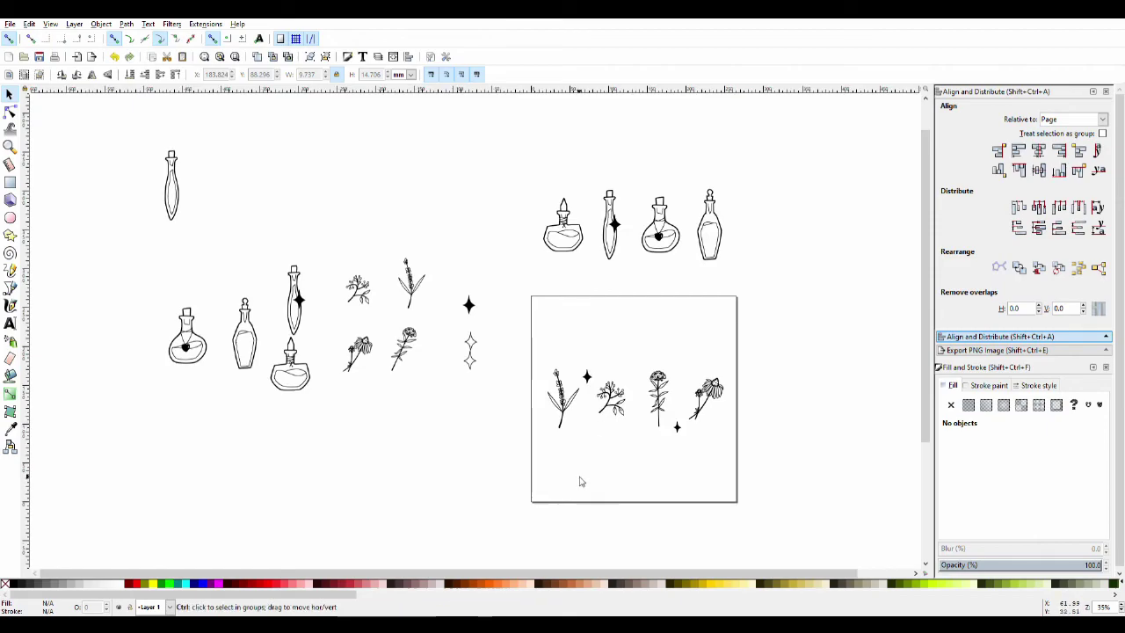